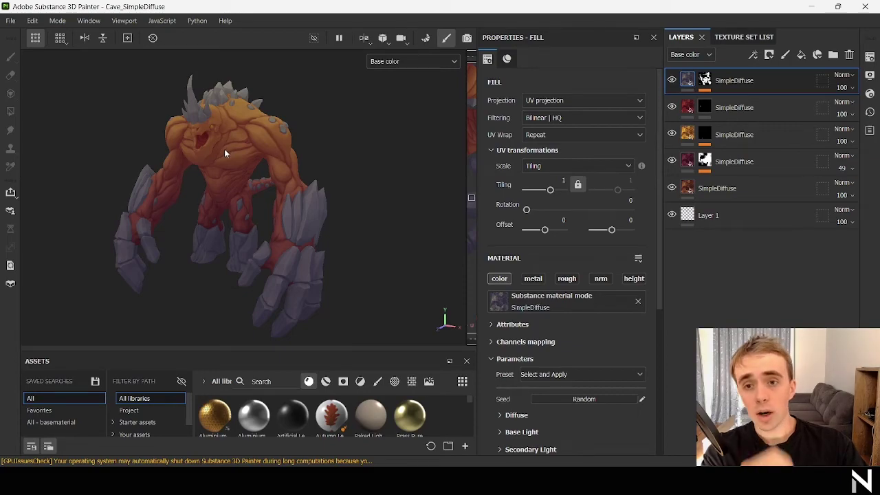
- Toggle the visibility of the masked SimpleDiffuse layers to compare the finished creature texture with and without them
left_click_drag(233, 169, 162, 177, "alt")
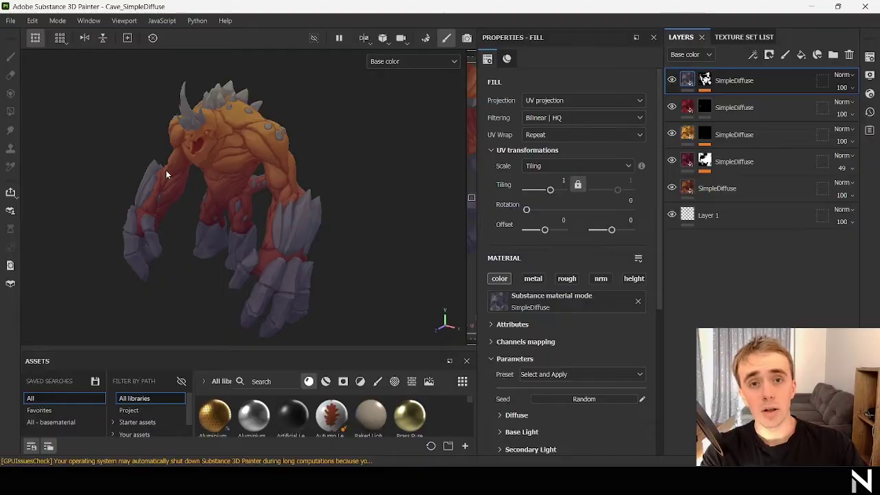
scroll(166, 170, "up", 3)
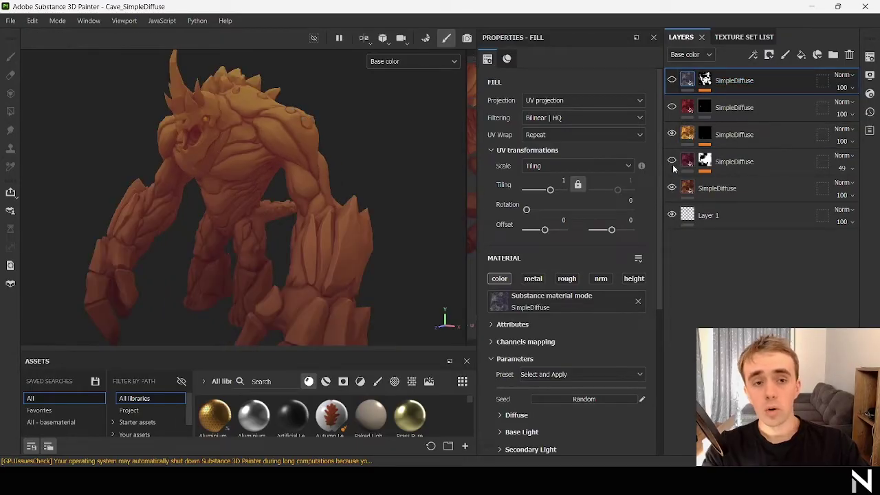
left_click(672, 162)
left_click(671, 138)
left_click(672, 106)
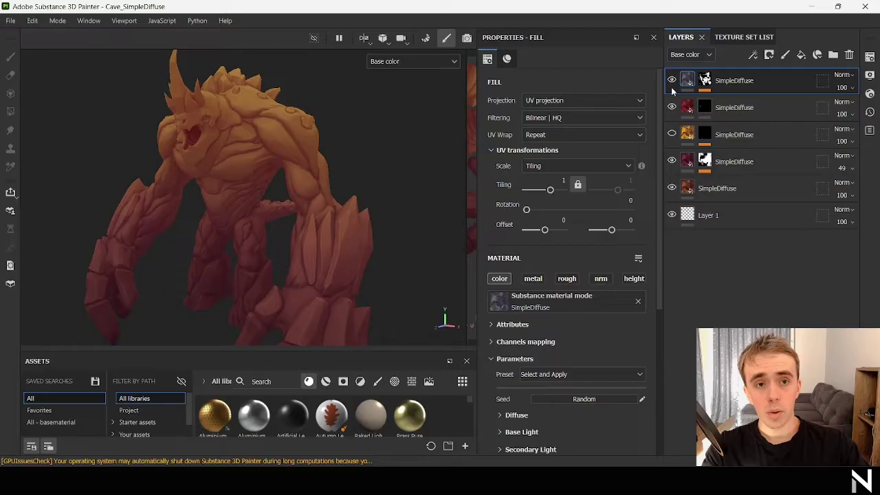
left_click(672, 79)
scroll(256, 183, "down", 2)
scroll(243, 163, "up", 3)
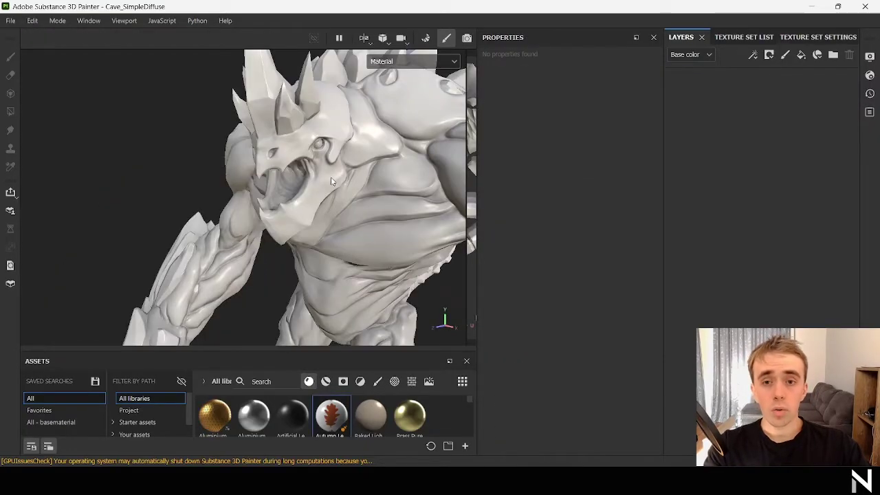
- Search the asset library for "simple" and select the second SimpleDiffuse material
left_click_drag(388, 139, 227, 220, "alt")
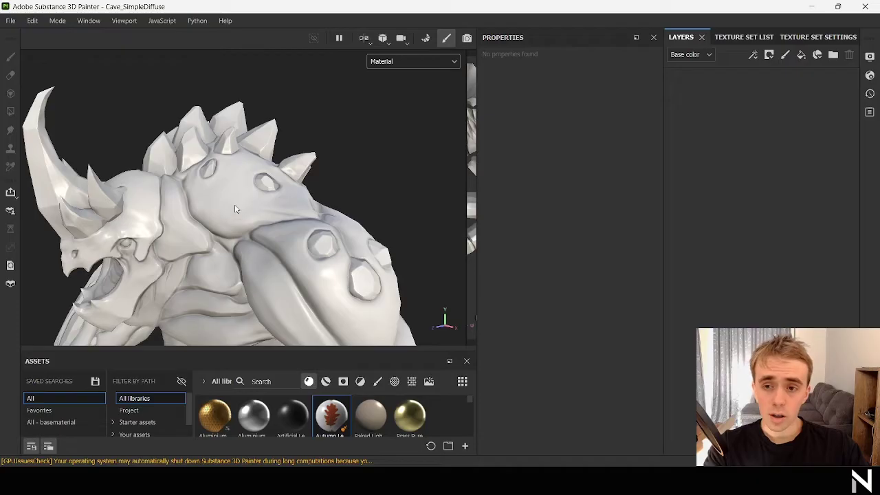
scroll(240, 208, "down", 2)
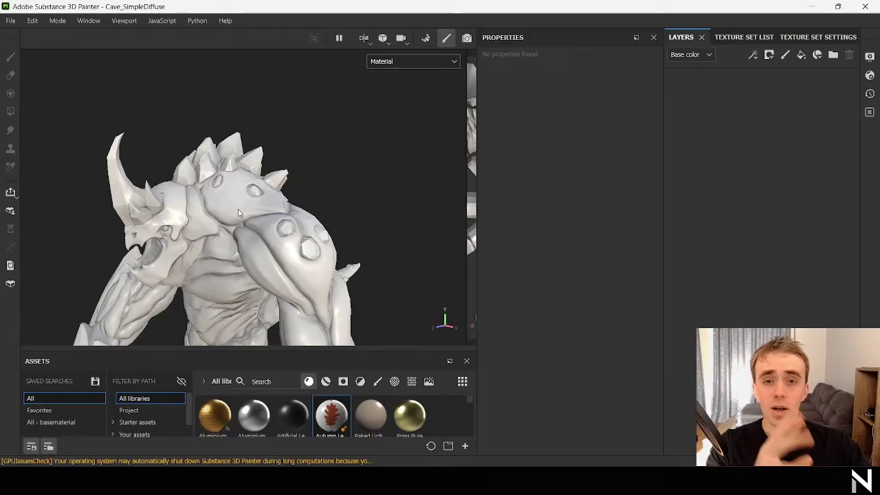
left_click(278, 382)
type("simple")
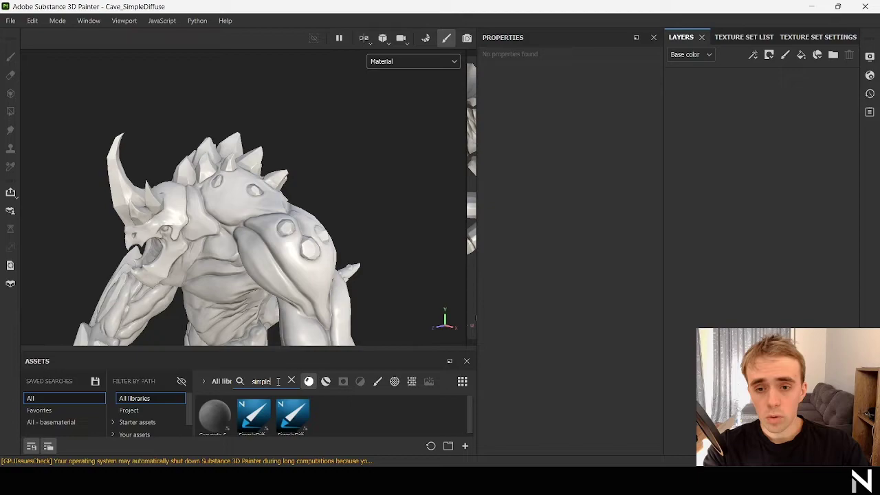
left_click(298, 412)
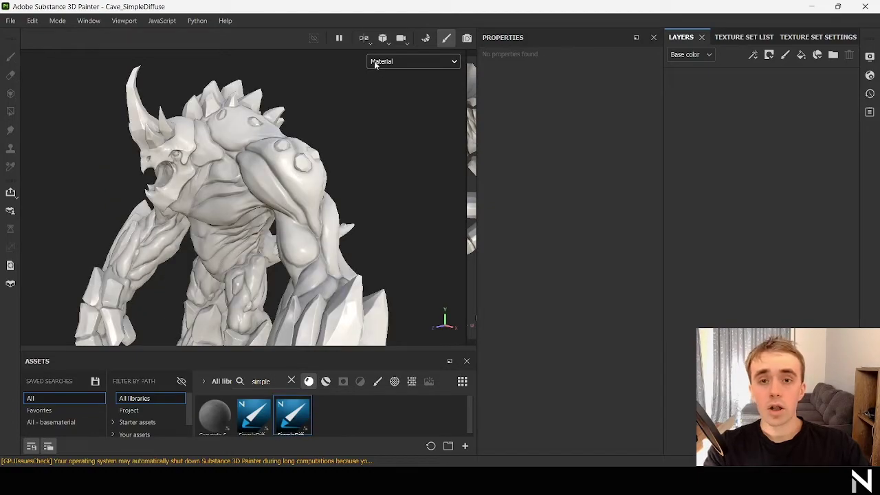
- Show only the Base color channel in the viewport and add the SimpleDiffuse material as a fill layer
left_click(376, 62)
left_click(382, 110)
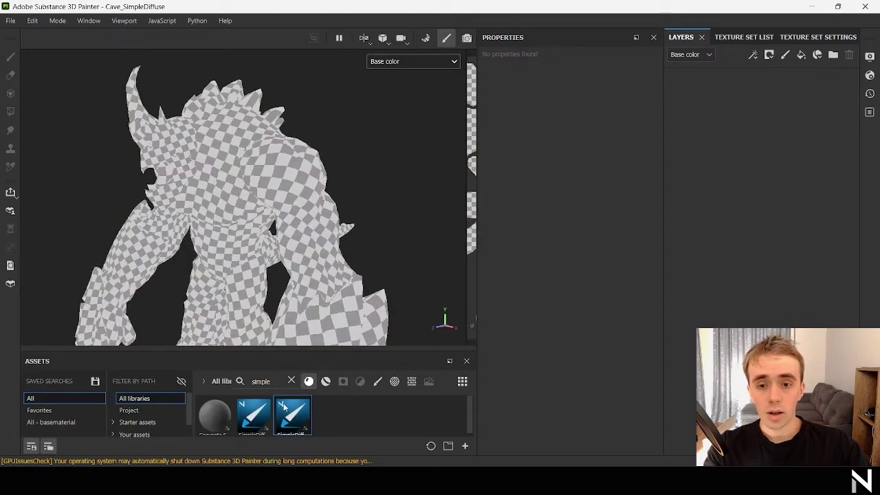
left_click_drag(284, 407, 729, 96)
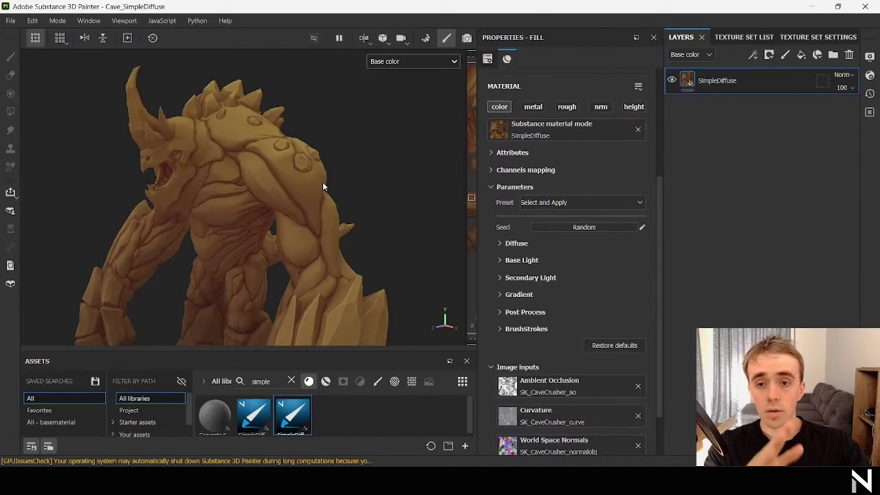
- Set the Curvature Opacity in the material's Diffuse parameters to 0.1
mouse_move(323, 182)
left_mouse_down("alt")
mouse_move(261, 153)
mouse_move(324, 147)
mouse_move(267, 168)
mouse_move(321, 167)
left_mouse_up("alt")
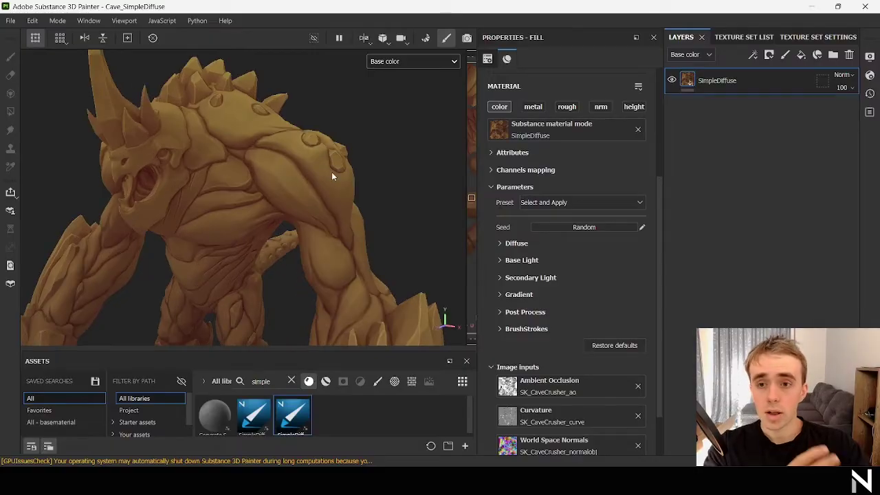
left_click(514, 244)
scroll(521, 240, "down", 1)
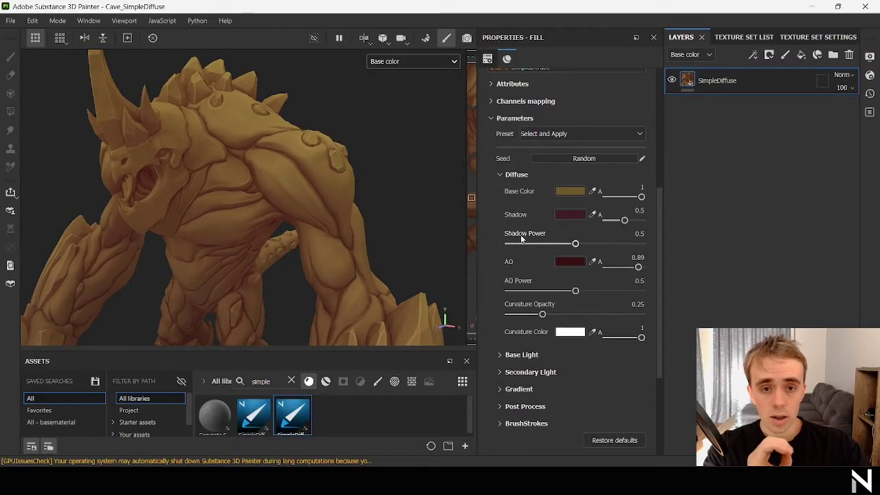
left_click(524, 314)
scroll(243, 193, "up", 3)
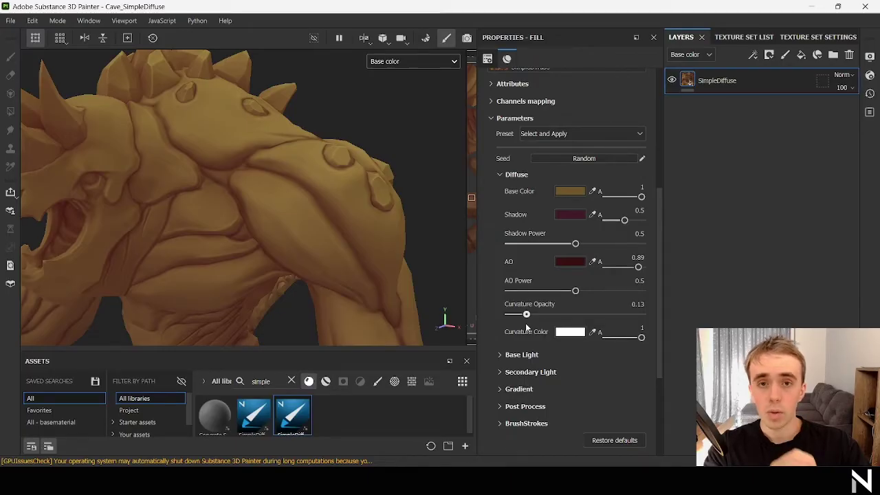
left_click_drag(526, 315, 594, 315)
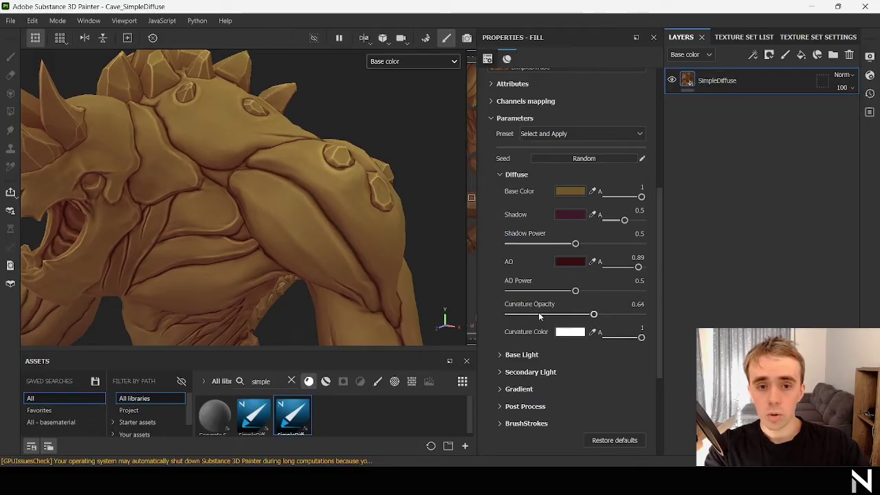
left_click_drag(540, 316, 523, 315)
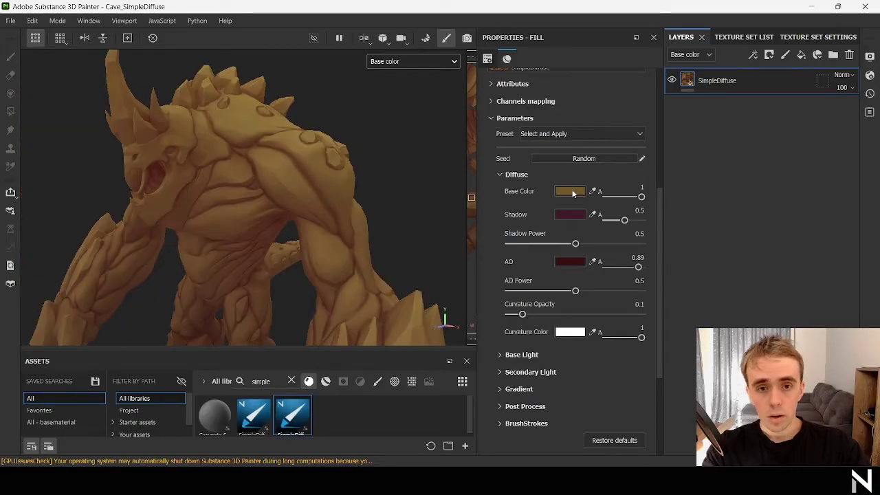
- Change the material's Diffuse Base Color to an orange-brown
left_click(570, 191)
left_click(667, 301)
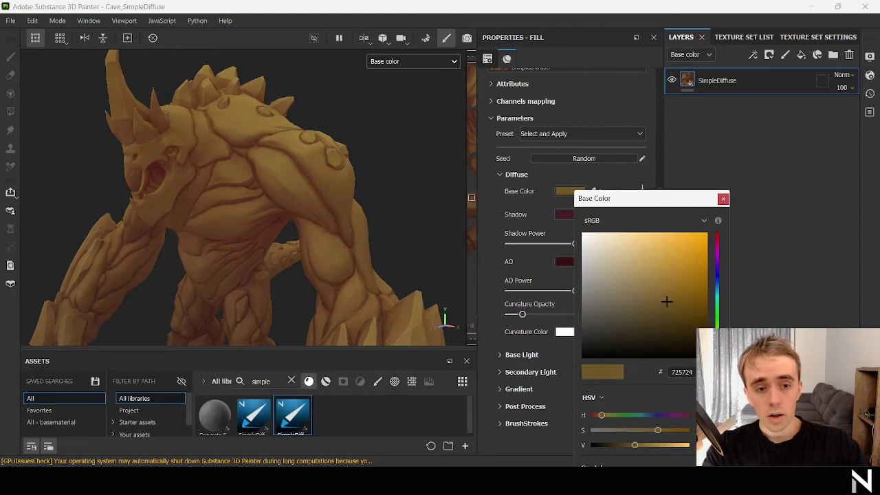
left_click_drag(717, 344, 717, 349)
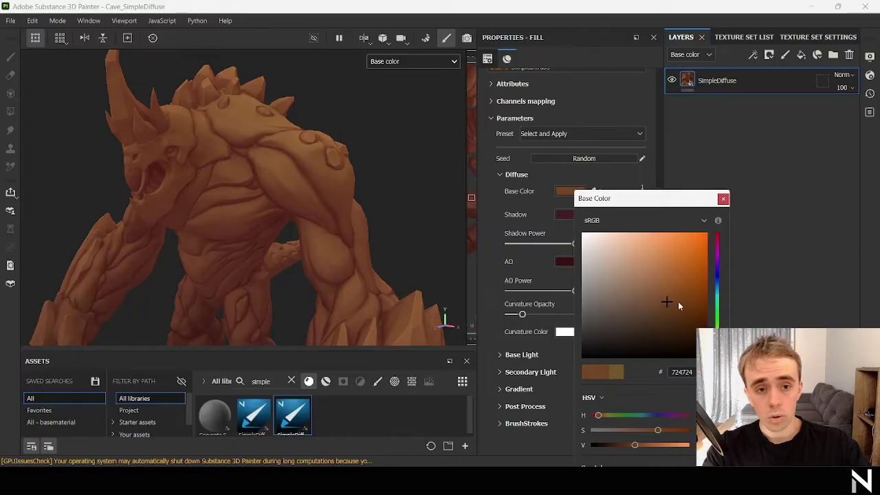
left_click(723, 199)
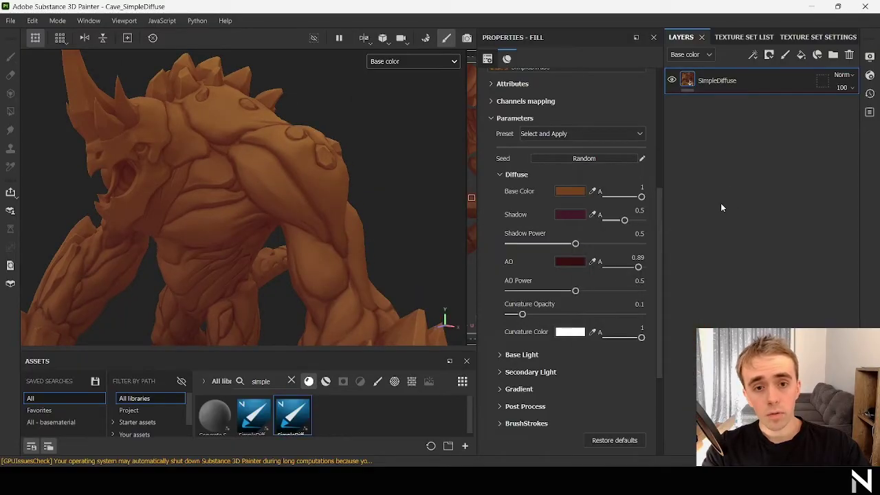
- Change the Diffuse AO color to a more saturated dark red
left_click(569, 262)
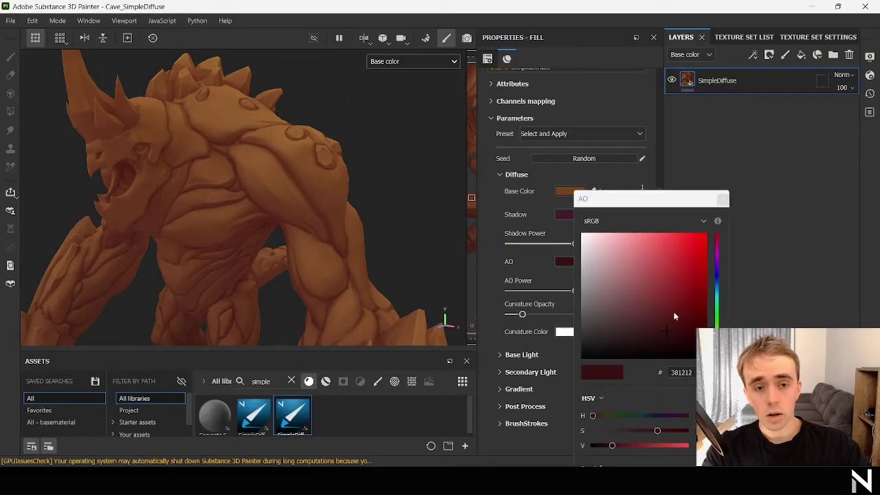
left_click(686, 329)
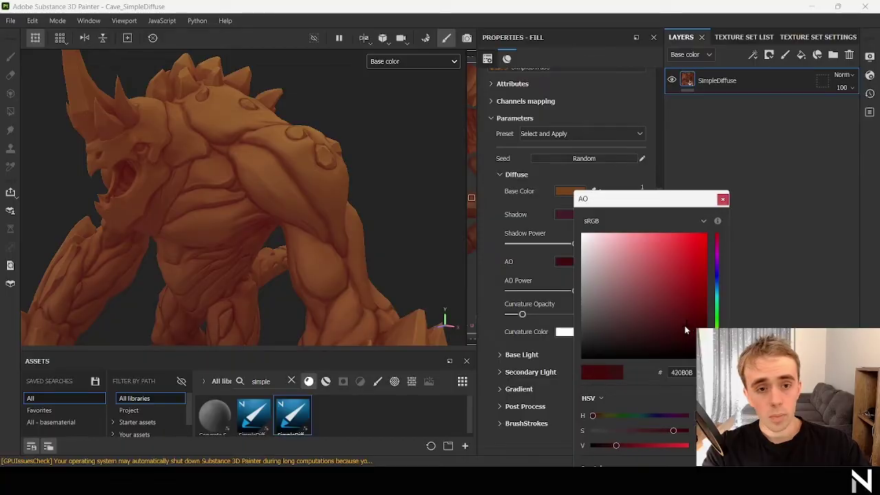
left_click_drag(683, 327, 692, 323)
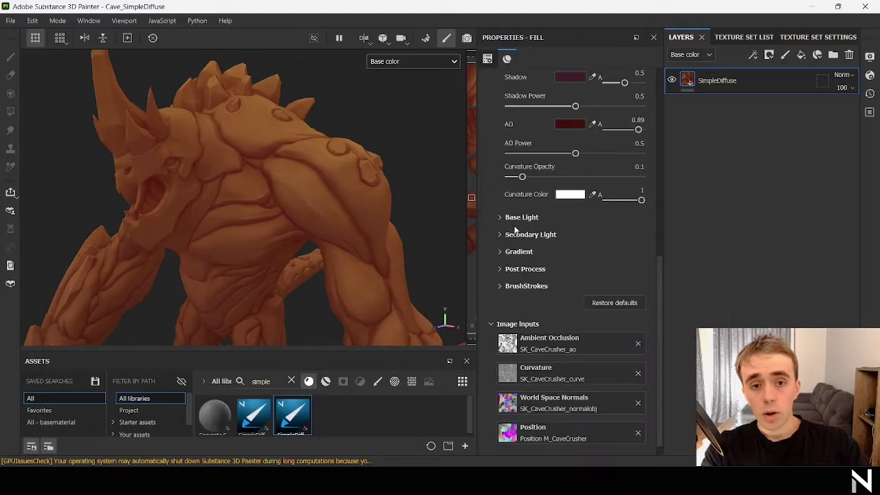
- Review the Base Light parameters and enable the material's Secondary Light
left_click(528, 217)
scroll(550, 207, "down", 2)
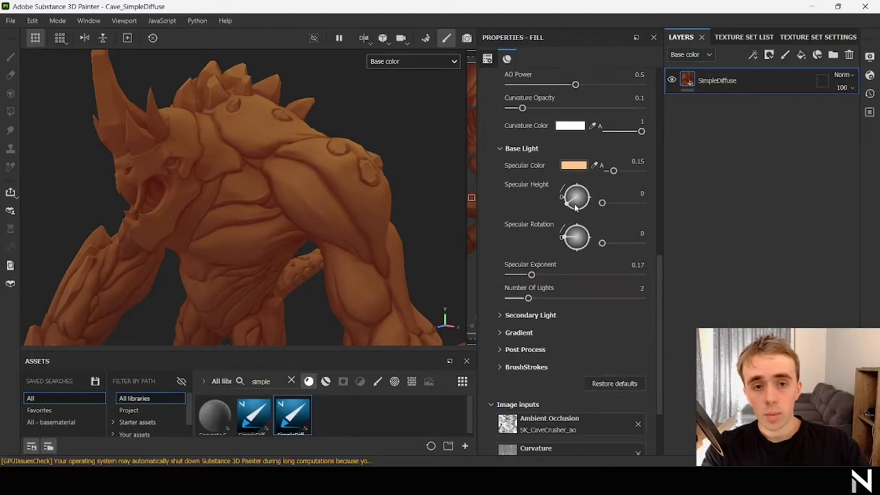
left_click(526, 145)
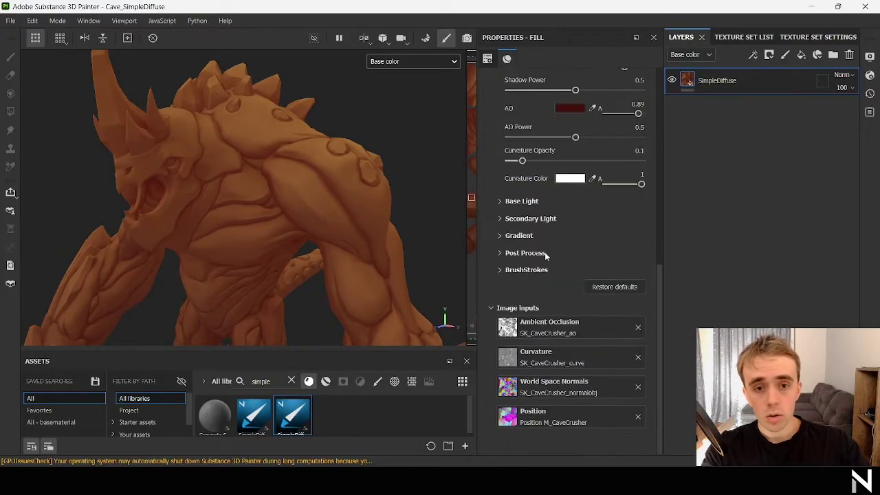
left_click(530, 218)
left_click(597, 232)
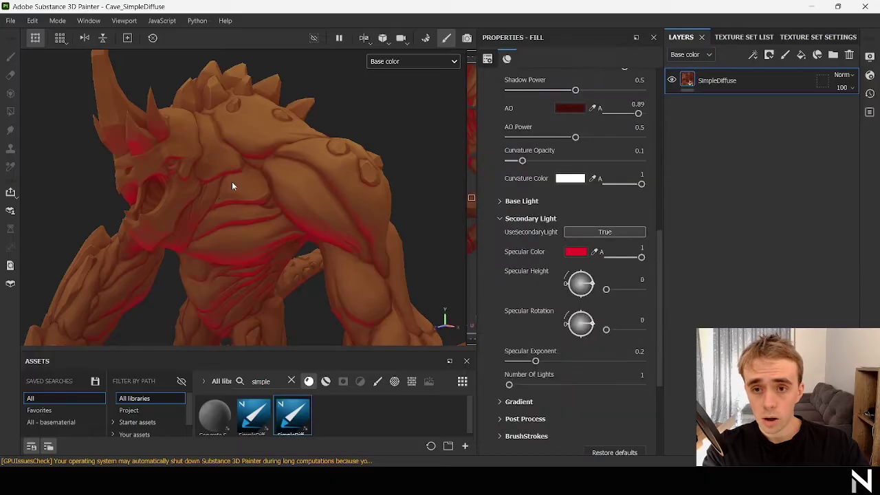
- Set the Secondary Light's Specular Height to 34 and its Specular Rotation to 79
key("f")
left_click_drag(246, 197, 306, 165, "alt")
scroll(250, 211, "up", 2)
scroll(241, 210, "down", 2)
left_click_drag(582, 283, 574, 288)
left_click_drag(588, 325, 578, 310)
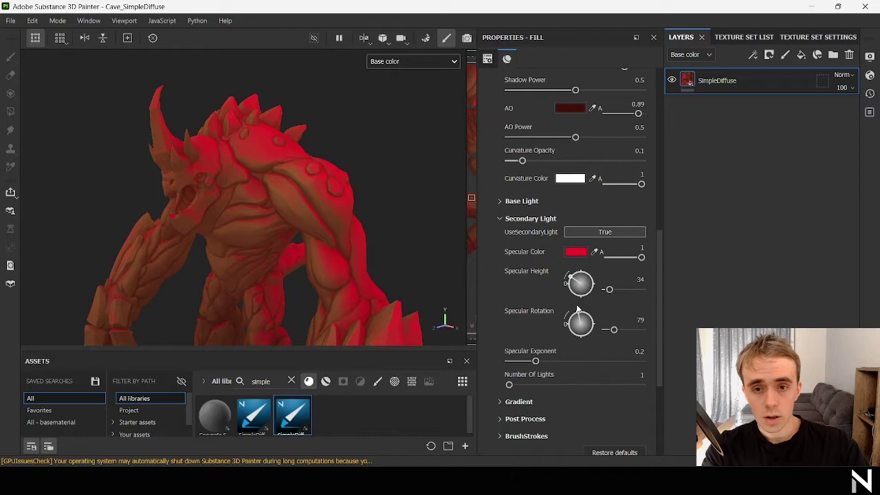
- Make the Secondary Light's Specular Color yellow with an opacity of 0.12, comparing the creature with the light off and on
left_click(576, 252)
left_click(716, 343)
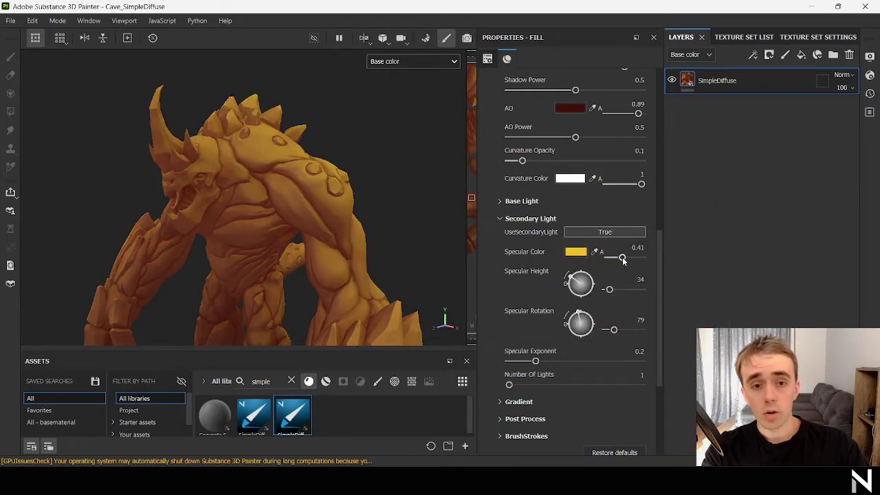
left_click_drag(623, 261, 615, 258)
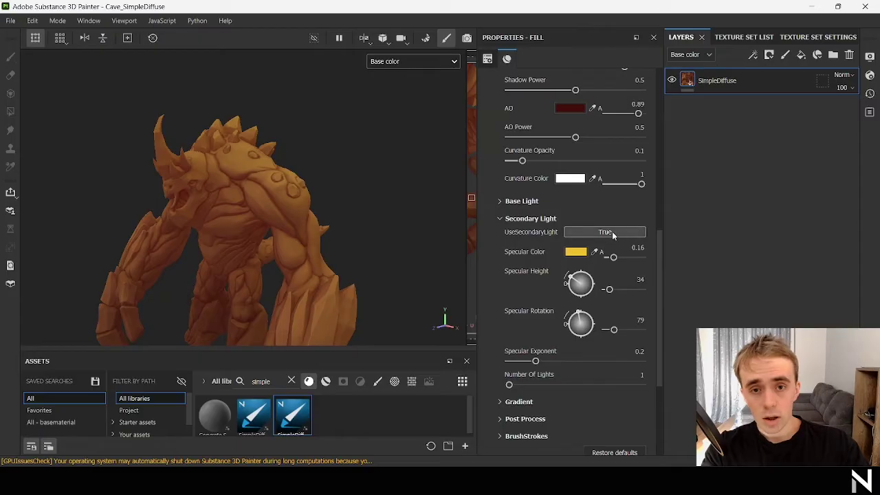
left_click(609, 231)
left_click(610, 230)
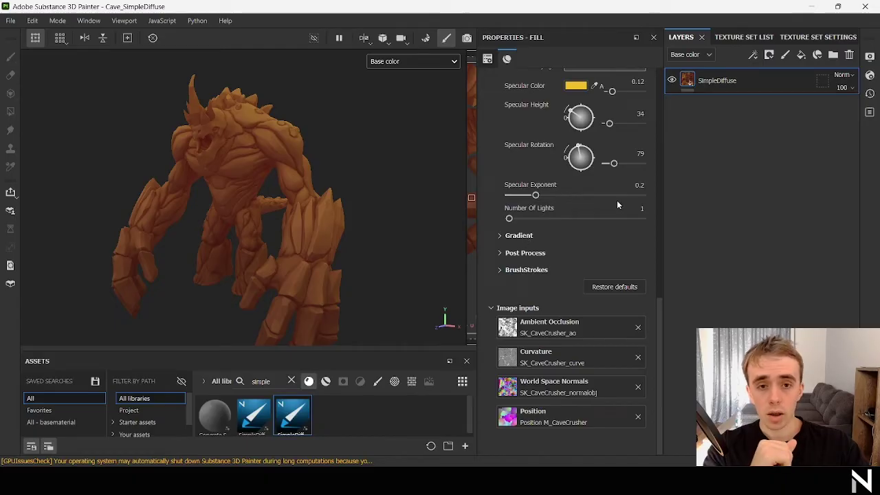
- Change the Gradient Dark Color to a darker, more saturated purple
left_click(520, 236)
scroll(584, 242, "down", 2)
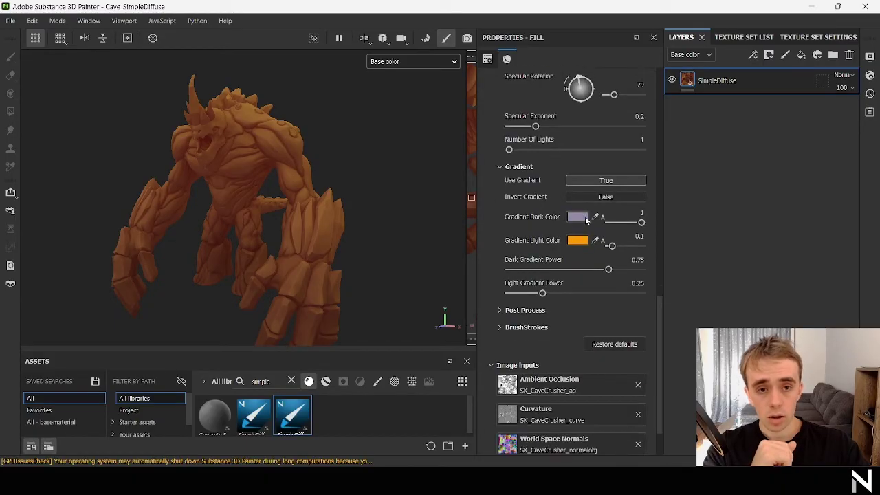
left_click(578, 217)
left_click_drag(604, 280, 636, 291)
scroll(316, 268, "up", 2)
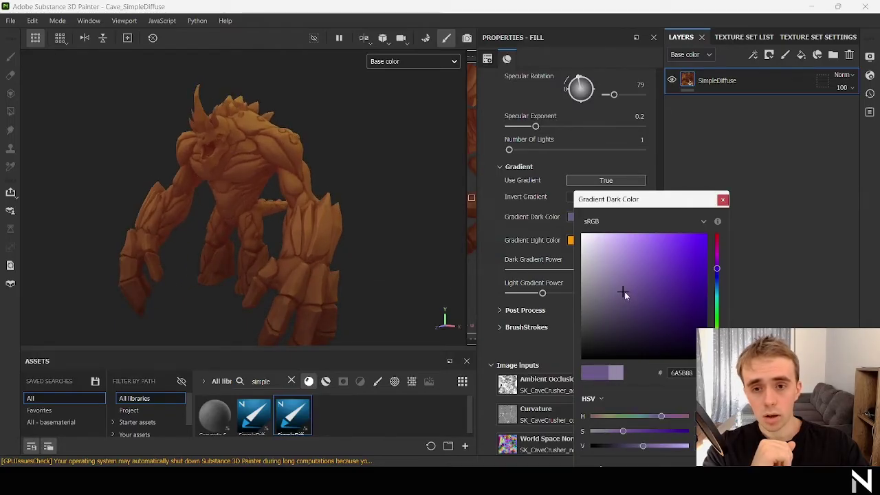
left_click(422, 218)
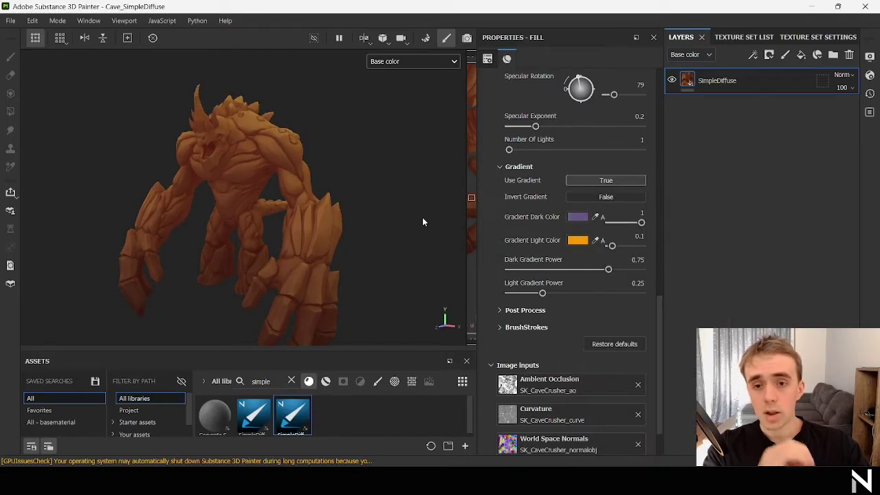
- Check the Gradient Light Color and turn on Use BrushStrokes for the SimpleDiffuse material
left_click(578, 240)
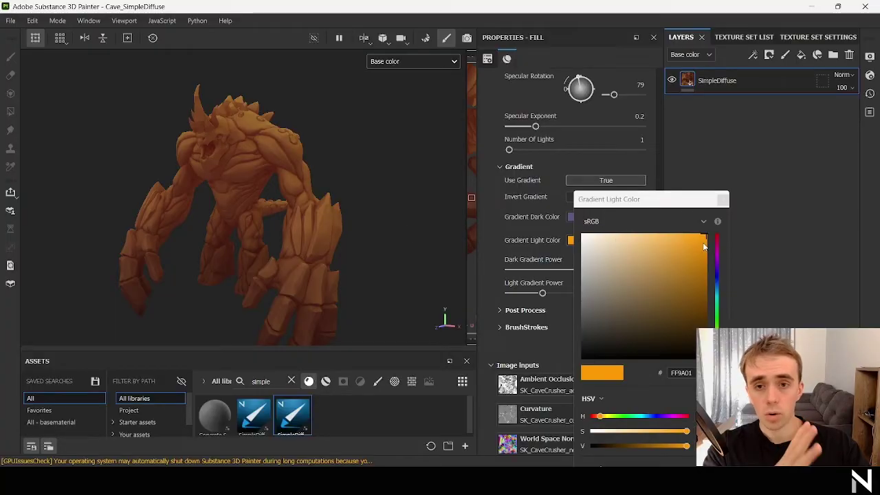
scroll(285, 193, "down", 3)
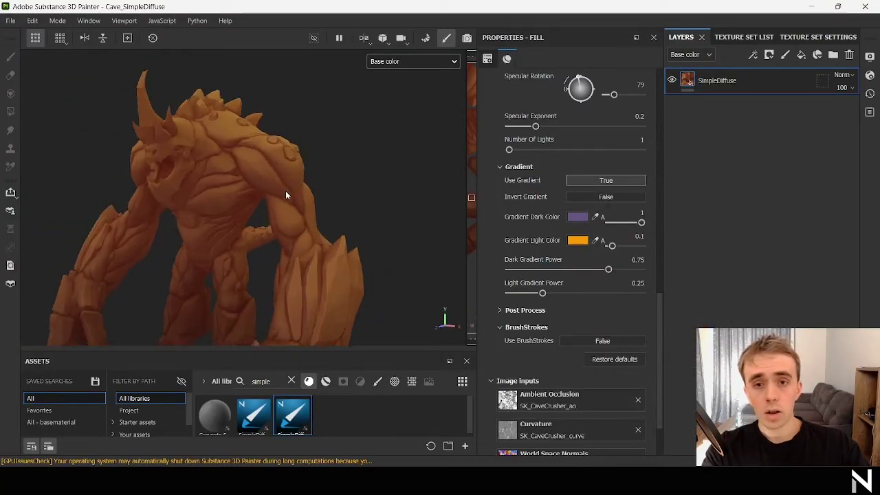
scroll(285, 193, "up", 3)
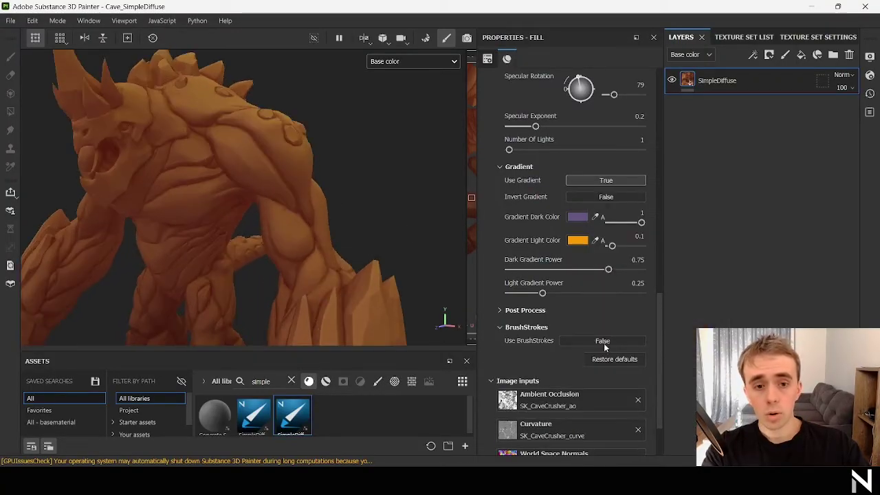
left_click(604, 343)
scroll(323, 247, "up", 3)
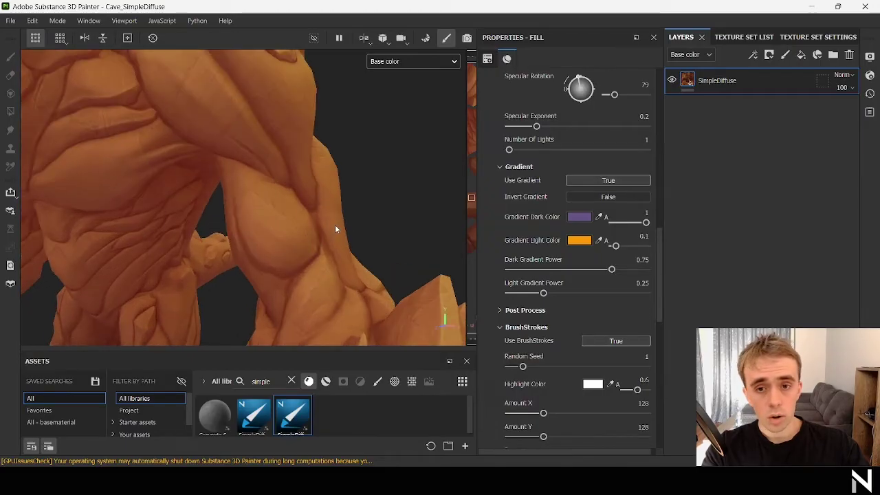
- Turn off Use BrushStrokes for the SimpleDiffuse material and check its Diffuse Base Color
left_click_drag(335, 226, 410, 236, "alt")
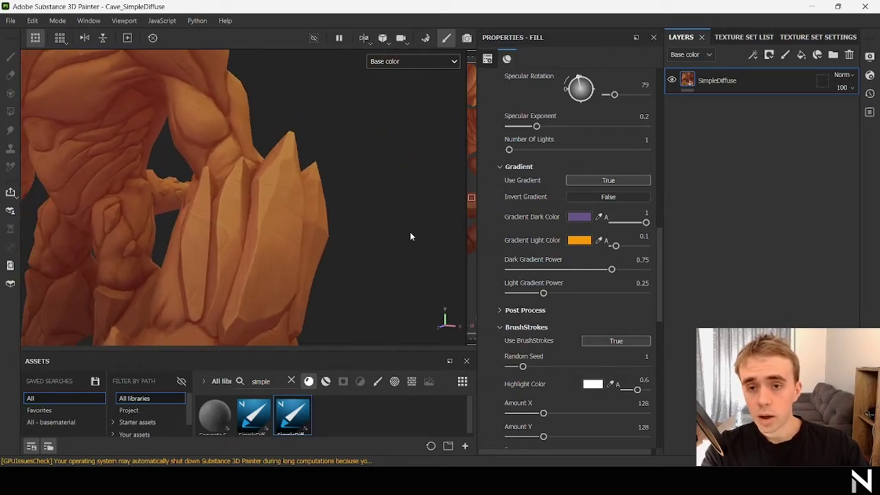
left_click(605, 341)
key("f")
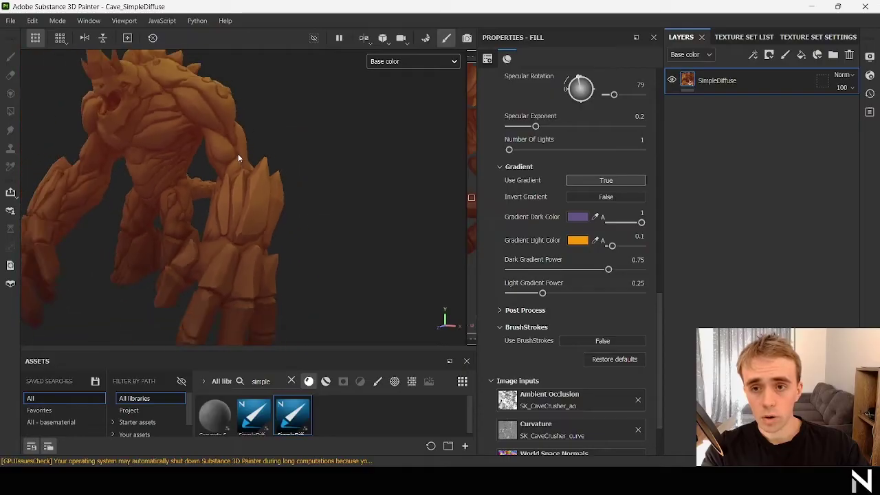
scroll(543, 179, "up", 10)
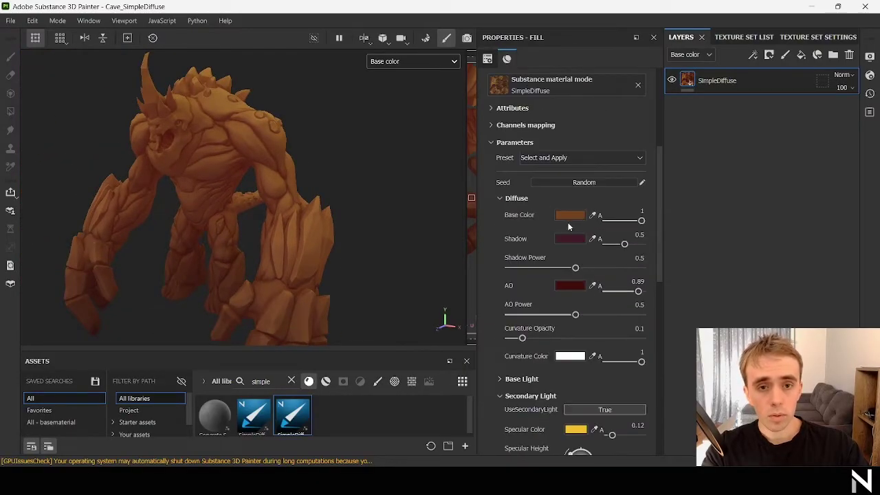
left_click(570, 215)
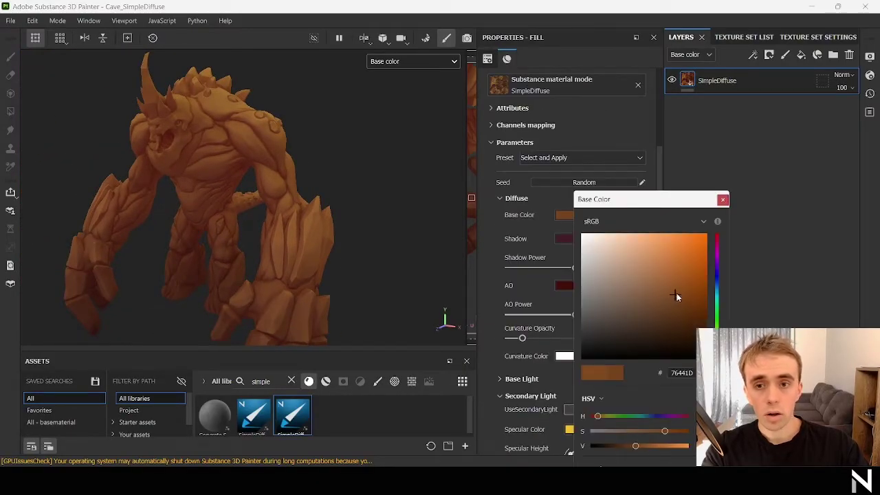
left_click(736, 126)
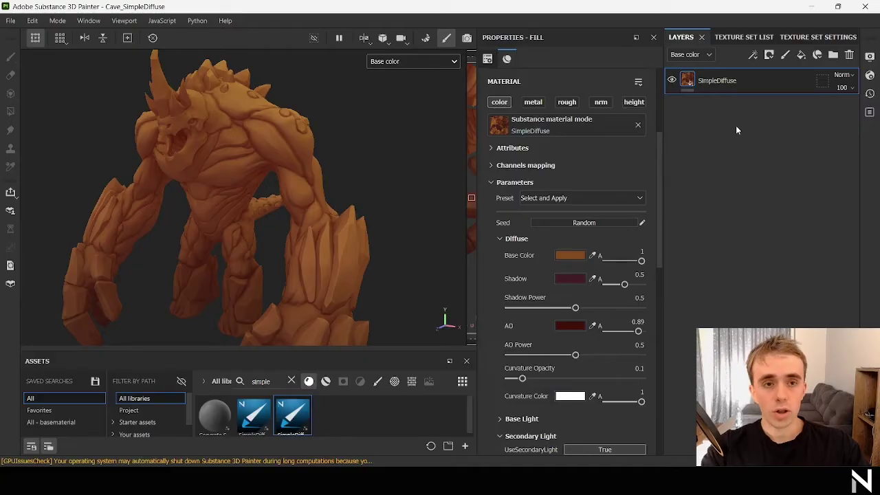
- Duplicate the SimpleDiffuse layer and add a black mask to the copy
key("ctrl+d")
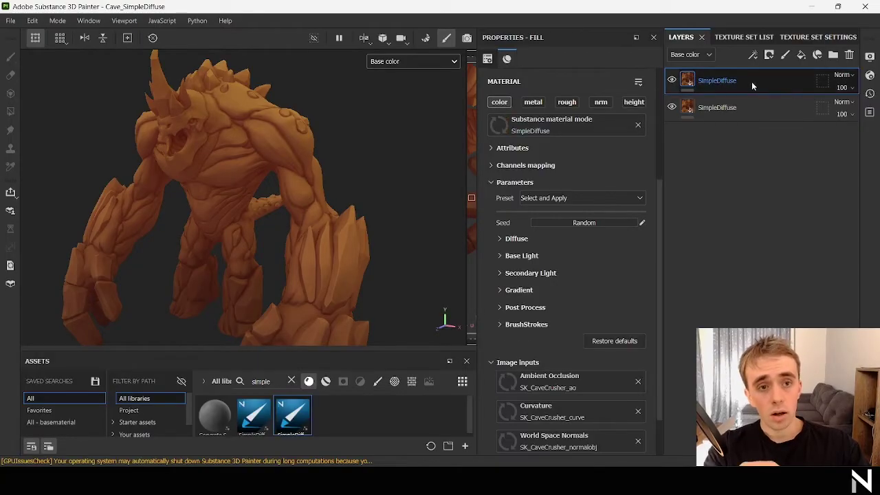
right_click(751, 81)
left_click(636, 23)
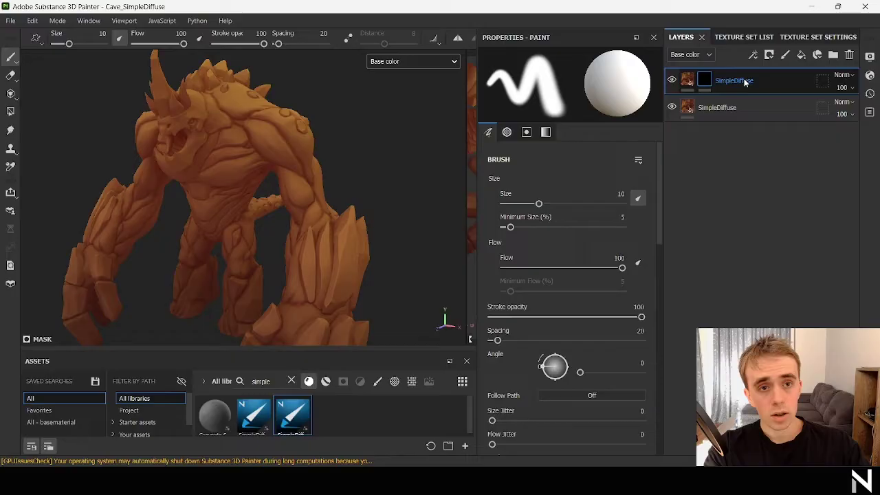
- Add a color selection to the copy's mask and pick the cyan ID color of the creature's rock parts
right_click(746, 82)
left_click(762, 21)
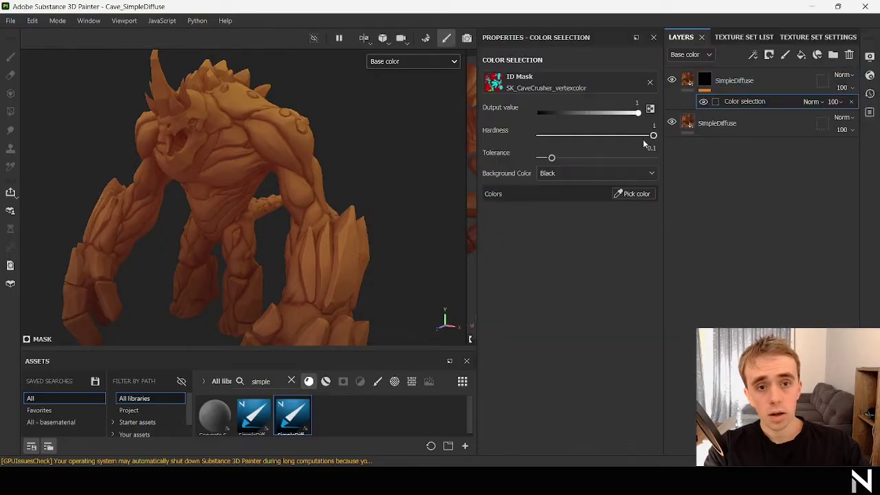
left_click(629, 194)
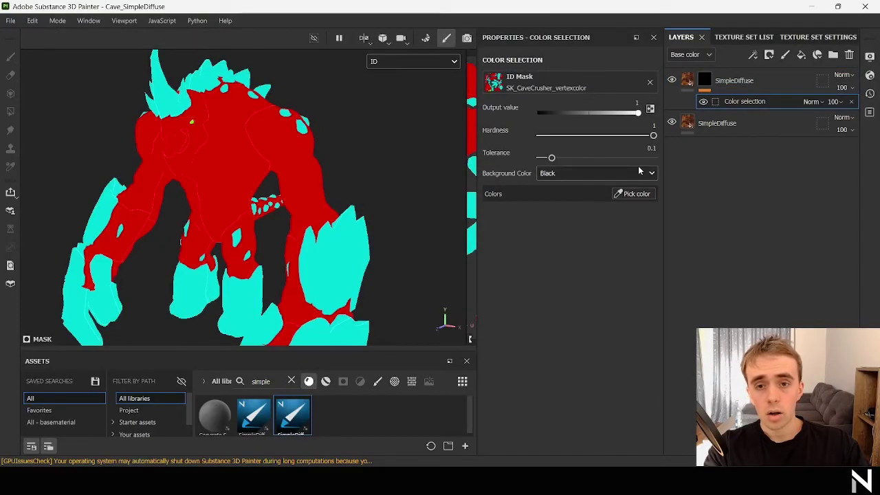
left_click(357, 252)
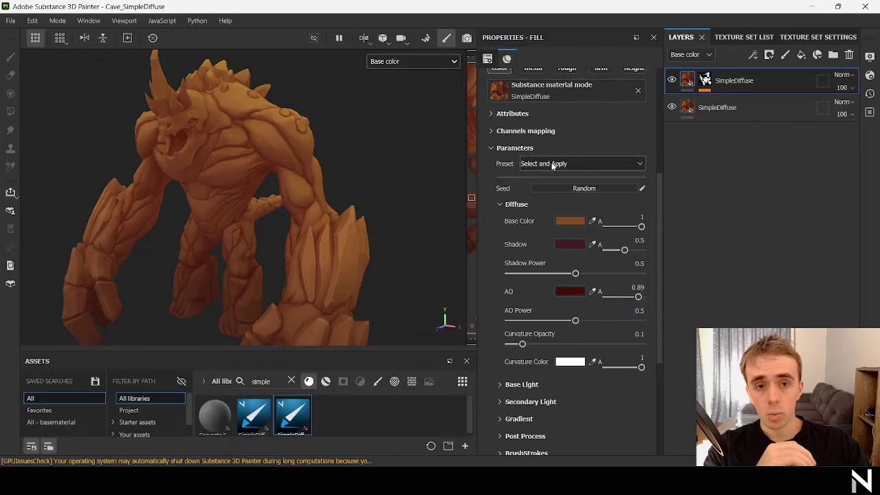
- Apply the Rock preset to the masked layer with a darker neutral gray Base Color and a Curvature Opacity of about 0.13
left_click(551, 165)
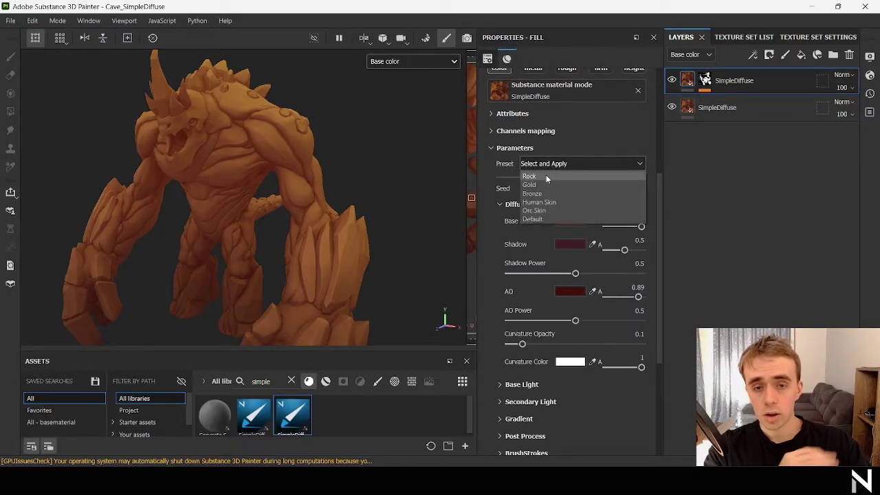
left_click(546, 175)
left_click(570, 221)
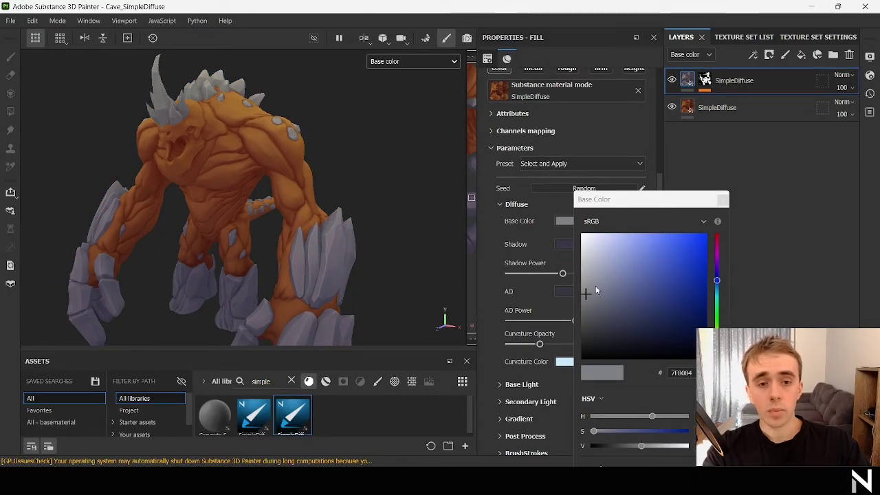
left_click_drag(588, 305, 591, 309)
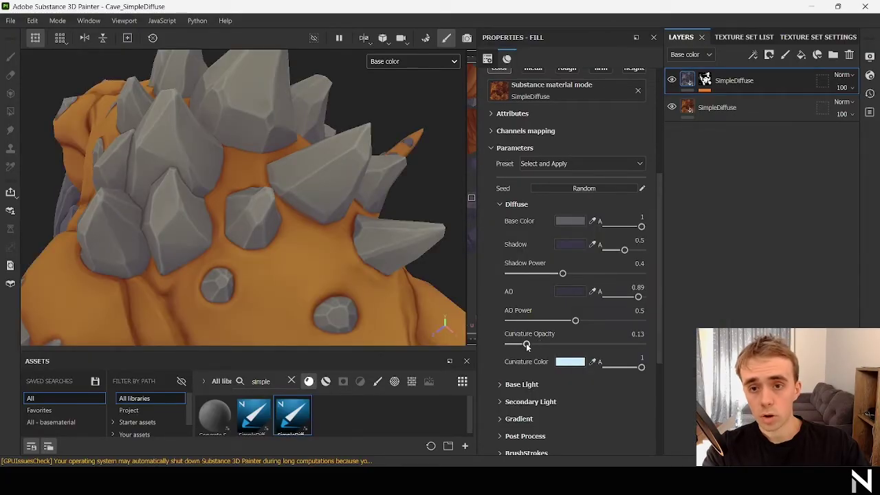
scroll(321, 247, "down", 3)
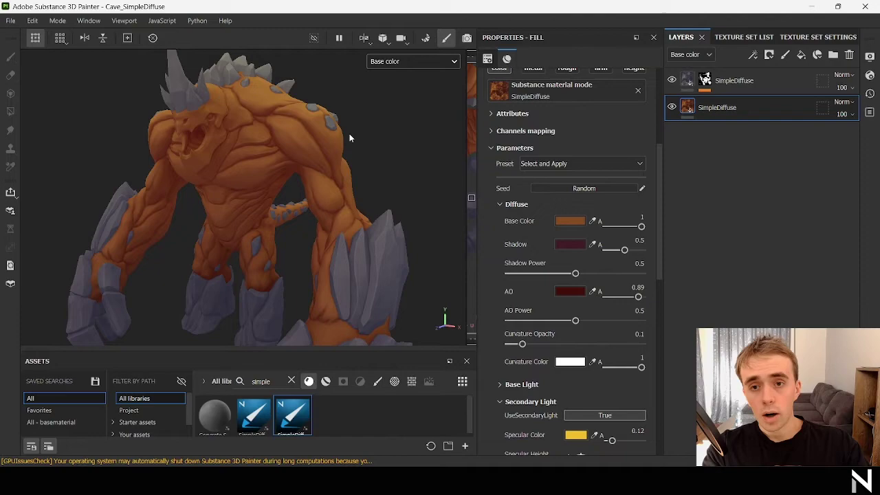
- Duplicate the orange base SimpleDiffuse layer and give the copy a black mask with a Paint effect
left_click_drag(371, 137, 306, 255, "alt")
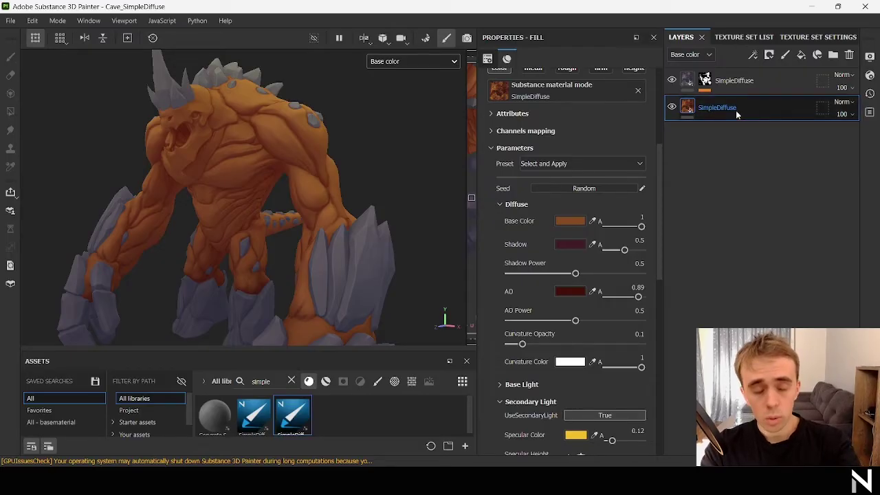
key("ctrl+d")
key("ctrl+m")
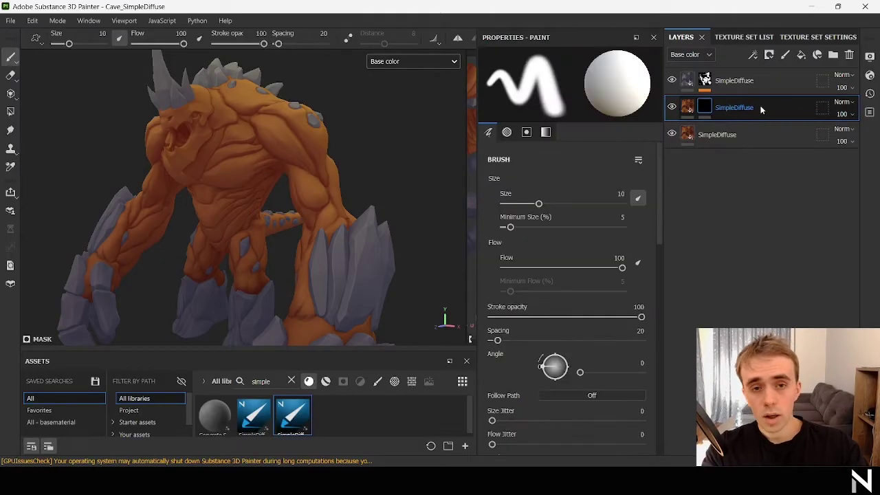
right_click(723, 109)
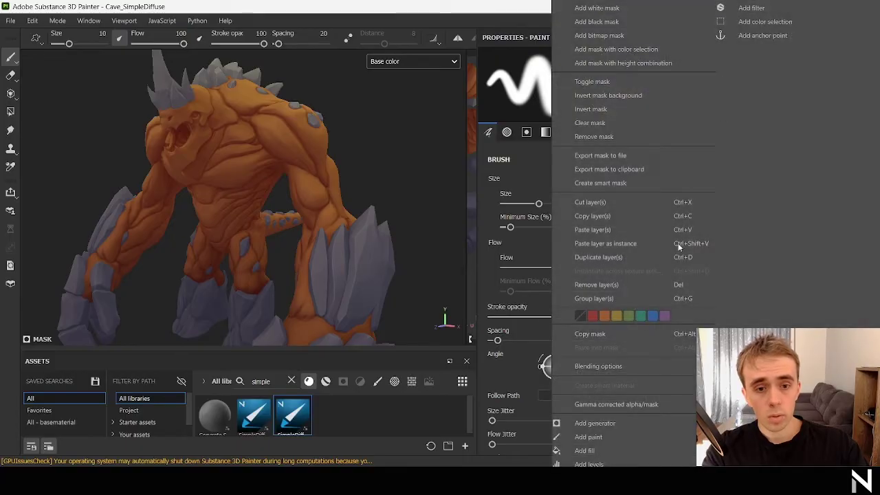
left_click(589, 441)
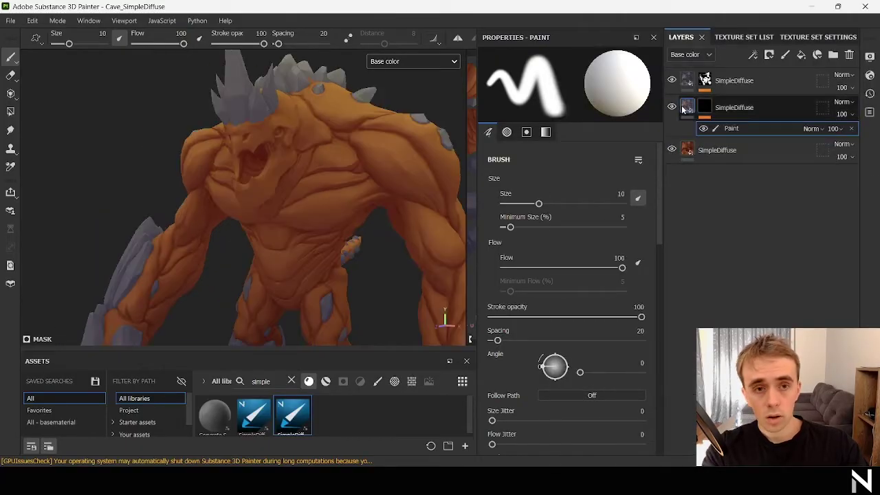
- Change the Diffuse Base Color of the new black-masked layer to deep red
left_click(687, 110)
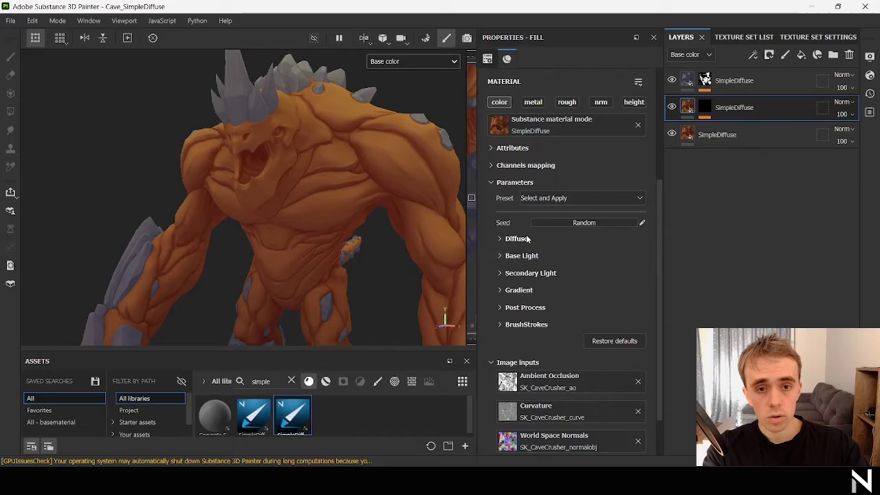
left_click(514, 239)
left_click(565, 255)
left_click_drag(717, 350, 717, 360)
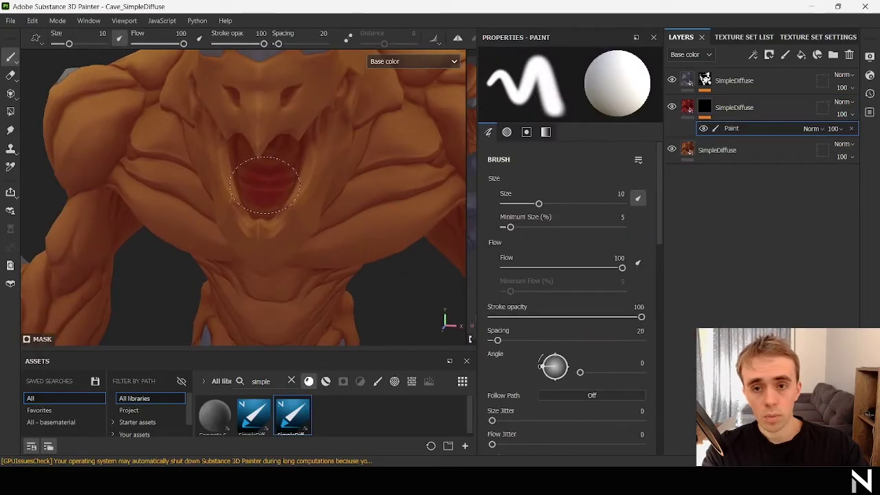
- Paint the red layer's mask over the inside of the creature's mouth
scroll(291, 170, "up", 2)
mouse_move(275, 164)
left_mouse_down("alt")
mouse_move(266, 109)
mouse_move(270, 126)
mouse_move(280, 91)
left_mouse_up("alt")
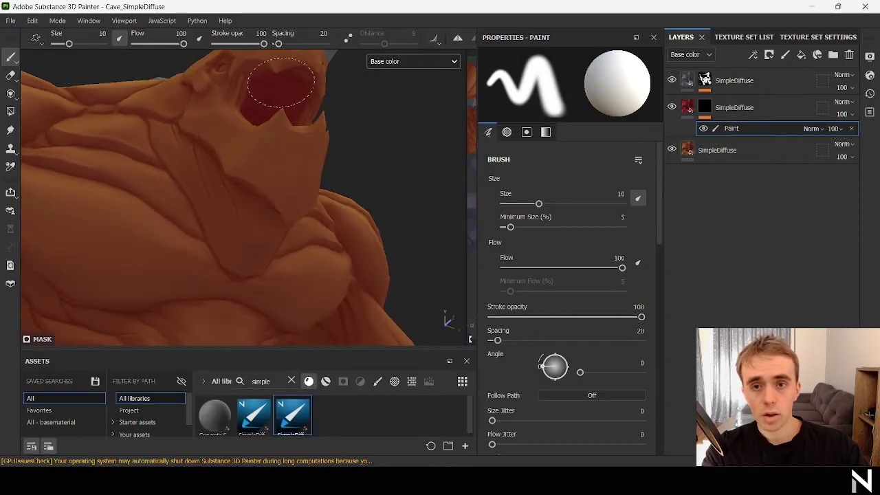
left_click_drag(275, 87, 287, 90)
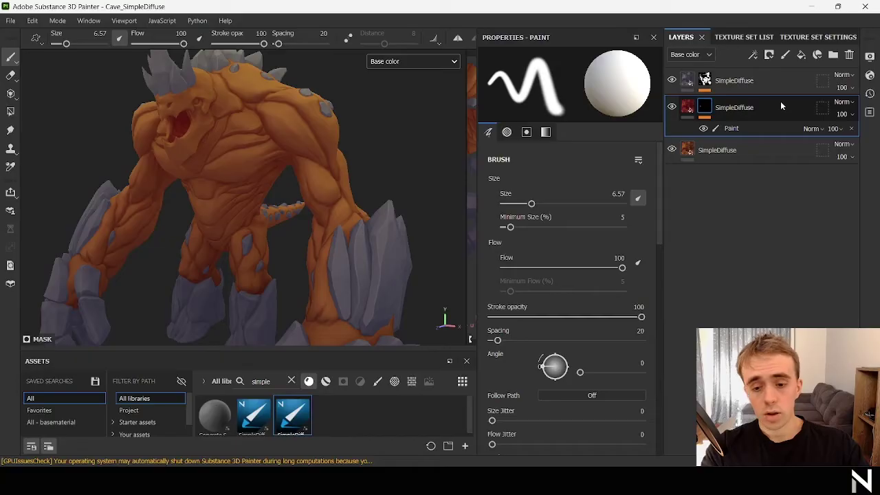
- Duplicate the red SimpleDiffuse layer and change the copy's Diffuse Base Color to golden yellow
key("ctrl+d")
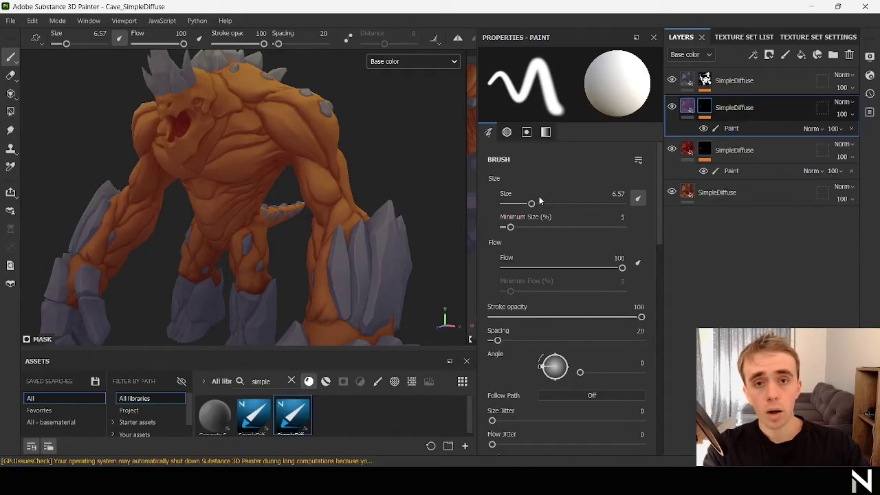
key("Delete")
left_click(515, 238)
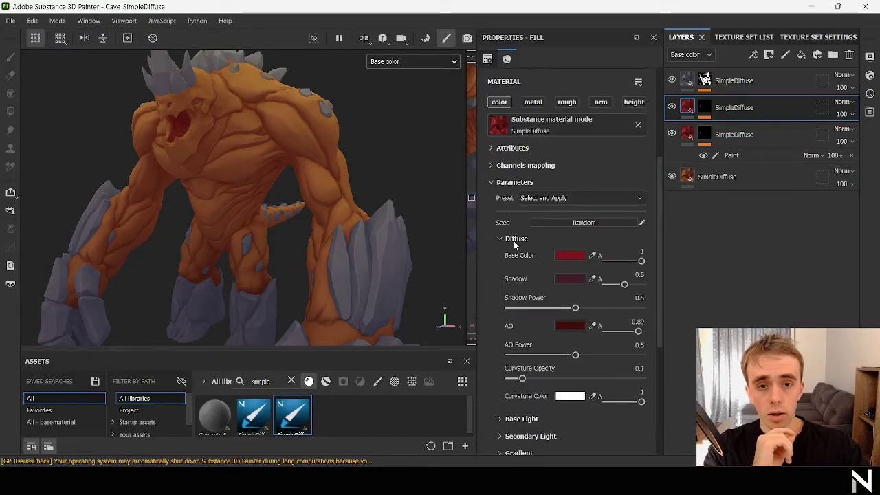
left_click(570, 255)
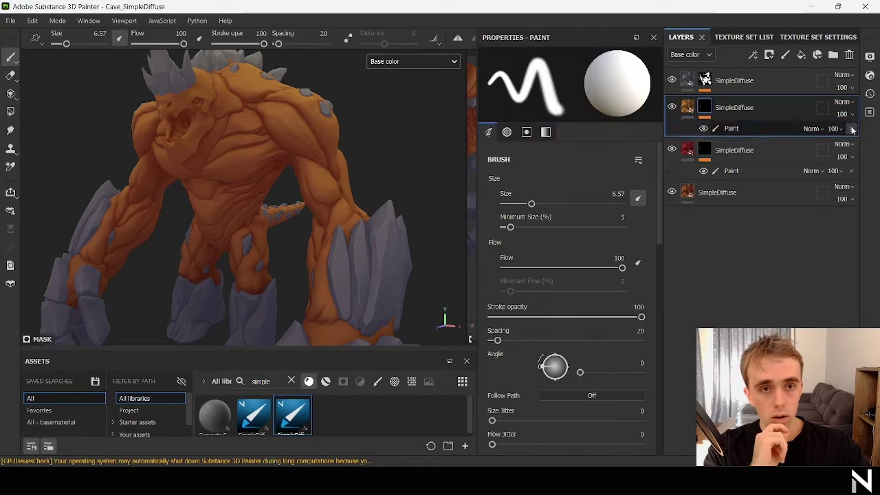
- Remove the copied Paint effect from the yellow layer's mask and add a fresh Paint effect in its place
left_click(851, 128)
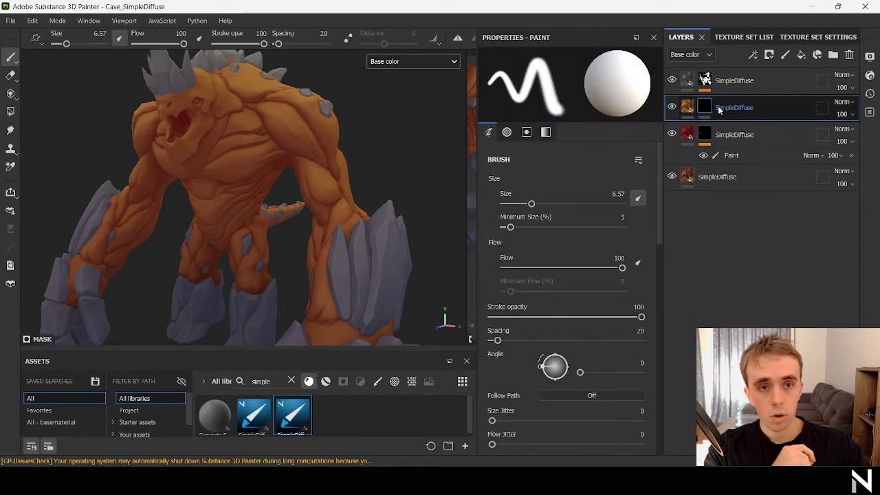
right_click(722, 108)
left_click(595, 437)
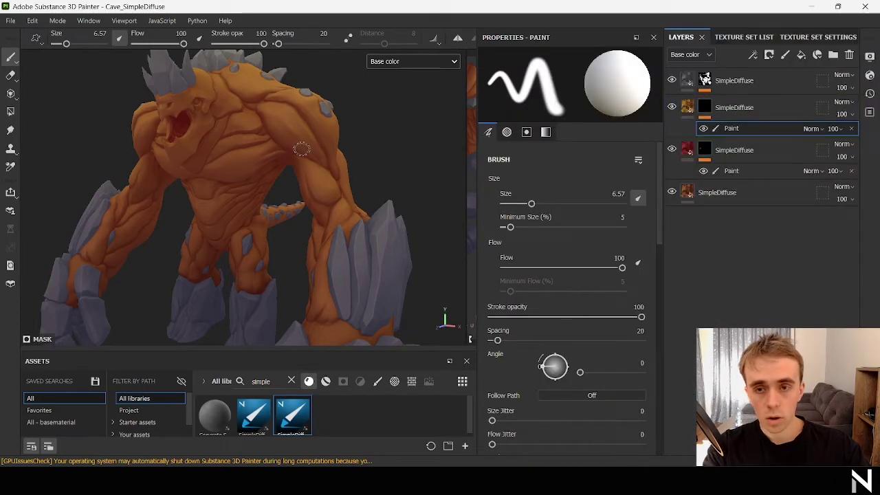
- Paint the yellow layer's mask over the creature's upper-arm muscles
scroll(319, 212, "up", 3)
mouse_move(320, 212)
left_mouse_down()
mouse_move(301, 173)
mouse_move(318, 225)
mouse_move(333, 213)
left_mouse_up()
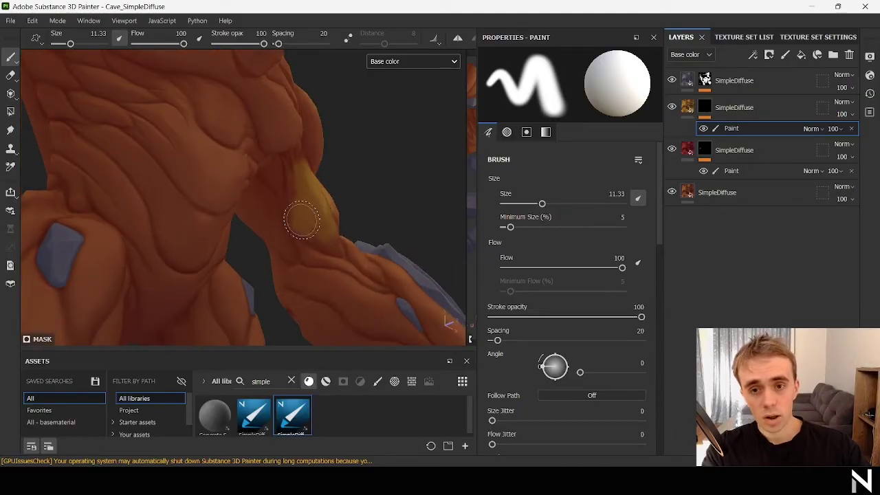
scroll(301, 193, "down", 4)
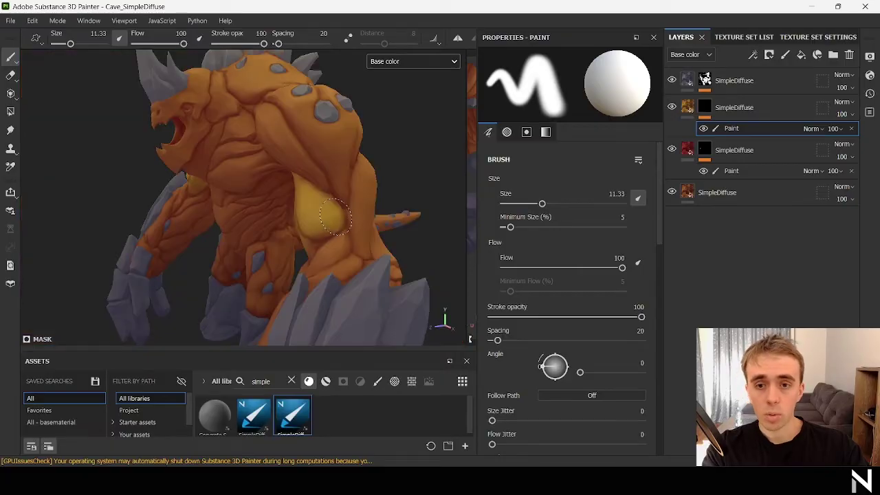
mouse_move(320, 207)
left_mouse_down("alt")
mouse_move(313, 229)
mouse_move(321, 219)
left_mouse_up("alt")
scroll(312, 229, "up", 3)
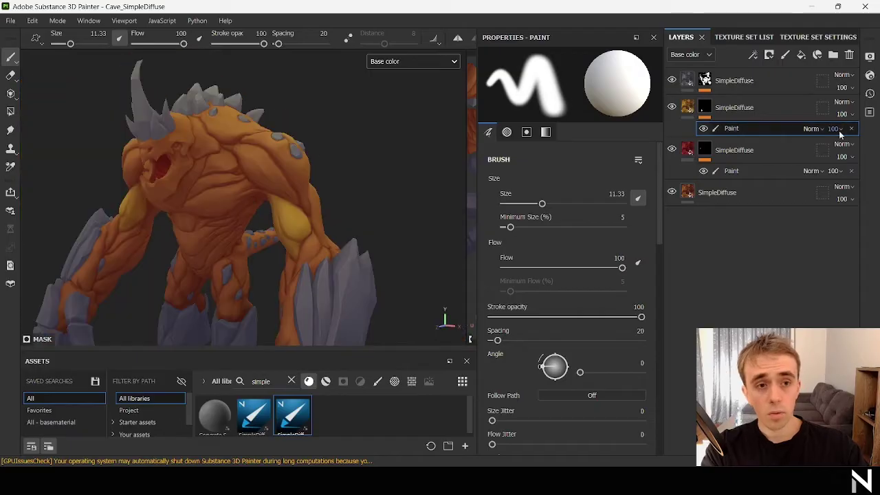
- Set the yellow SimpleDiffuse layer's opacity to 15
left_click(851, 116)
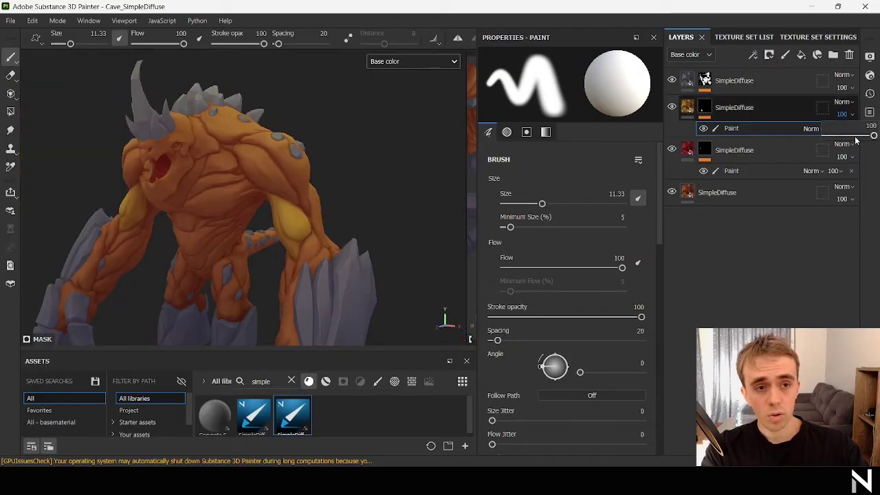
left_click_drag(856, 141, 829, 140)
left_click_drag(834, 140, 835, 140)
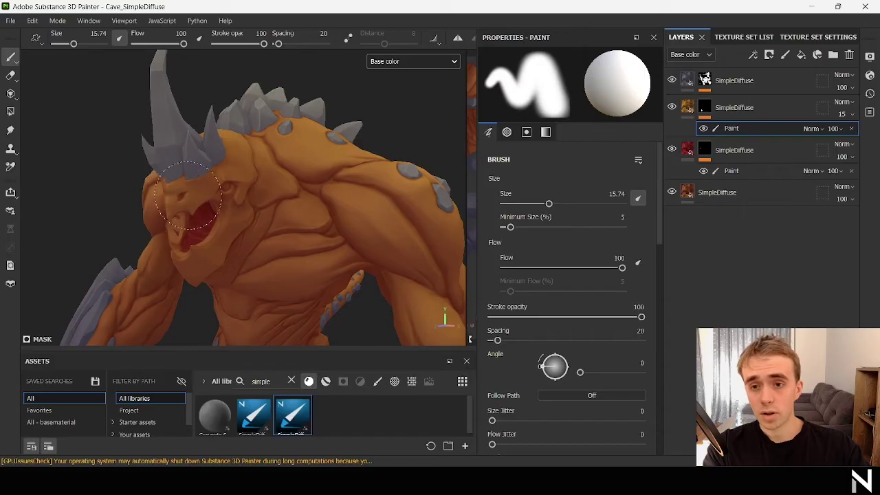
- Paint the yellow layer's mask over more of the creature's head, shoulder and back muscles with a brush size of 12.72
left_click_drag(252, 249, 265, 269, "alt")
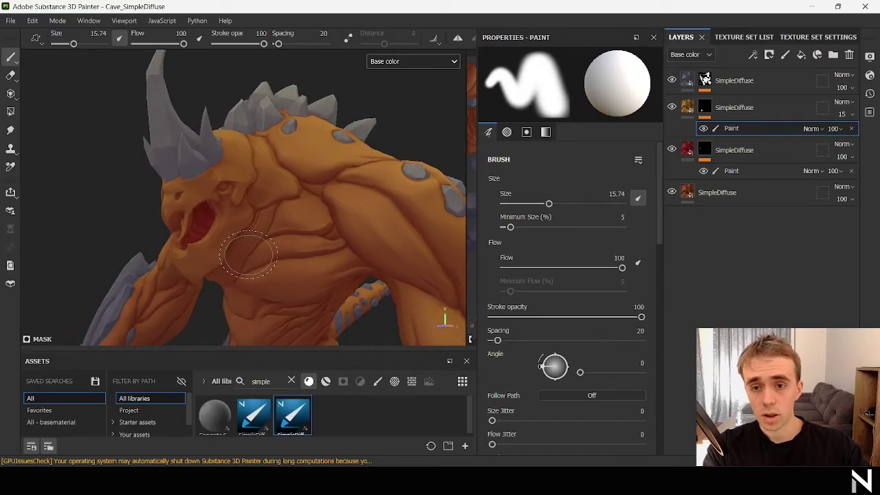
right_click_drag(265, 269, 173, 129, "alt")
left_click_drag(210, 189, 240, 220, "alt")
right_click_drag(240, 220, 325, 277, "alt")
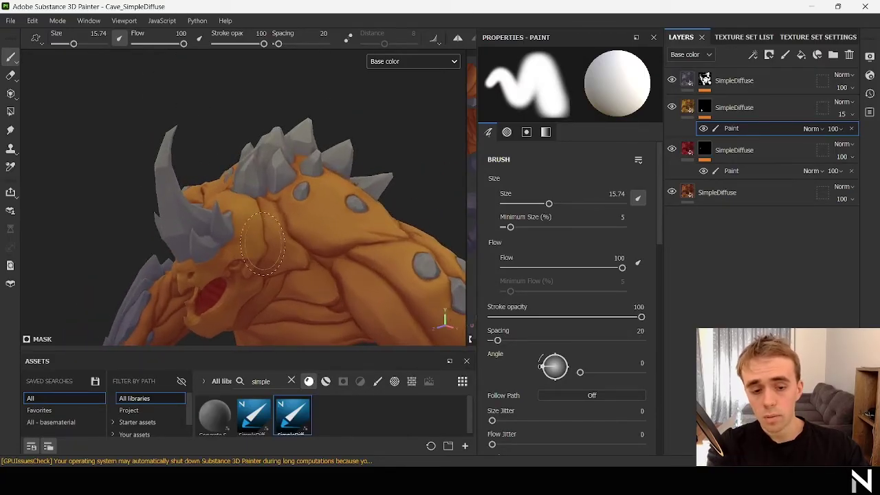
right_click_drag(275, 262, 266, 262, "ctrl")
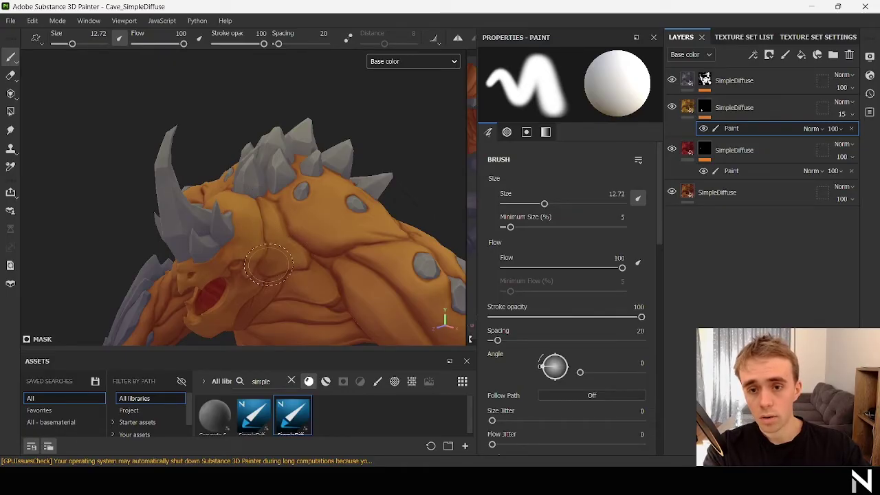
mouse_move(268, 264)
left_mouse_down("alt")
mouse_move(255, 232)
mouse_move(278, 249)
left_mouse_up("alt")
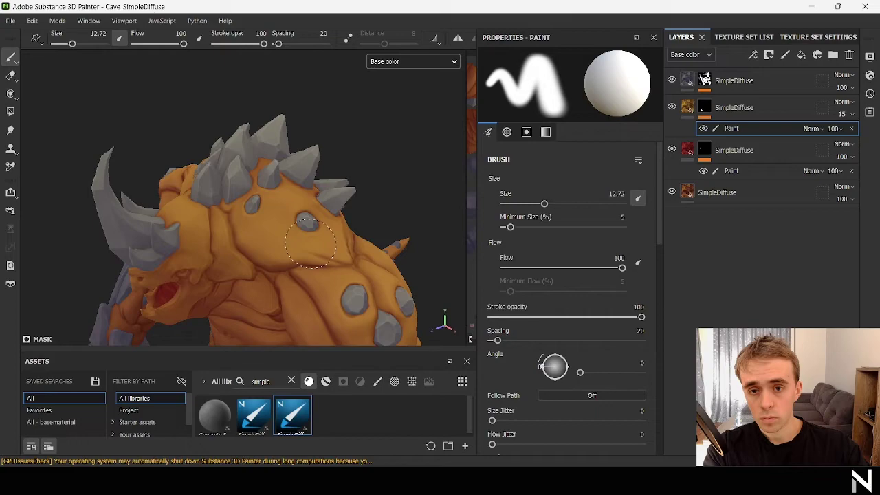
mouse_move(354, 237)
left_mouse_down("alt")
mouse_move(196, 153)
mouse_move(141, 154)
left_mouse_up("alt")
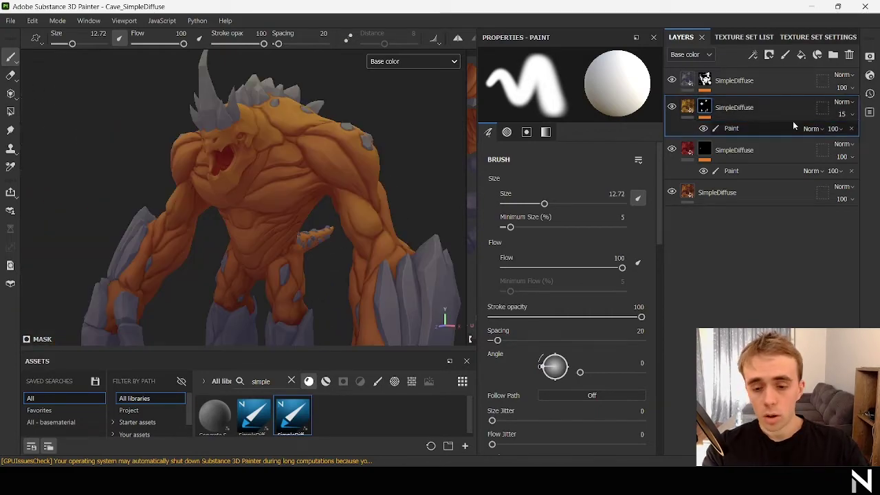
- Duplicate the yellow SimpleDiffuse layer and change the copy's Diffuse Base Color to dark magenta
key("ctrl+d")
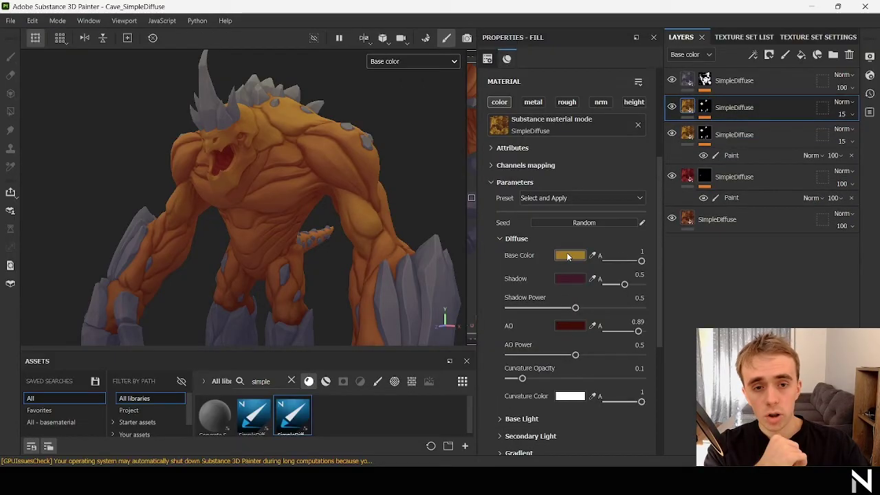
left_click(567, 256)
left_click(717, 251)
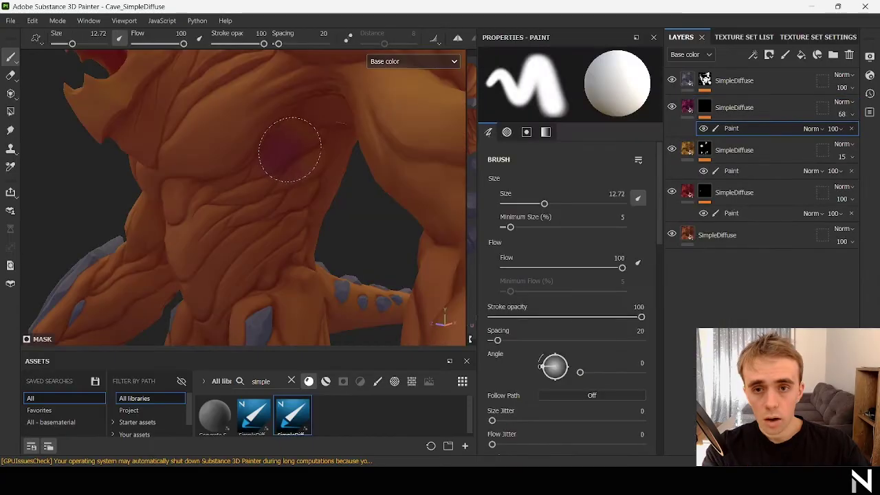
- Paint the magenta layer's mask over the creature's side ribs, refining it with a smaller black brush, and set the layer's opacity to 25
mouse_move(290, 150)
left_mouse_down()
mouse_move(303, 150)
mouse_move(235, 195)
left_mouse_up()
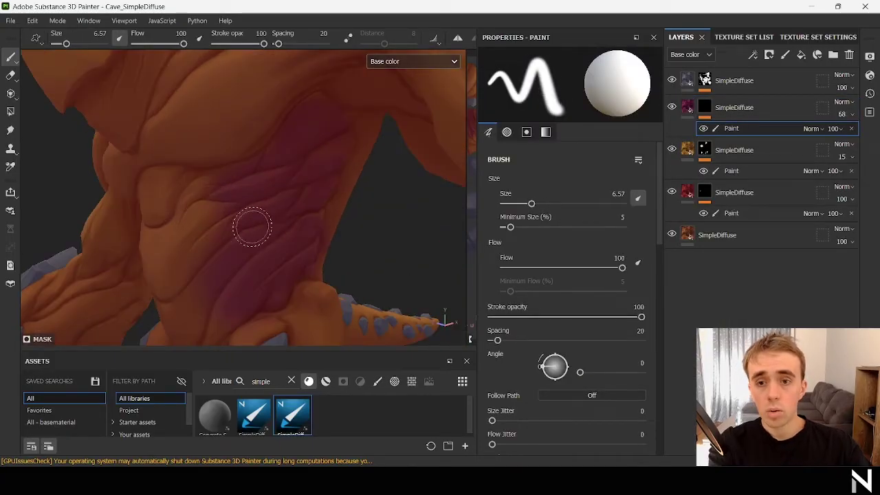
key("bracketleft")
right_click_drag(212, 237, 208, 242, "ctrl")
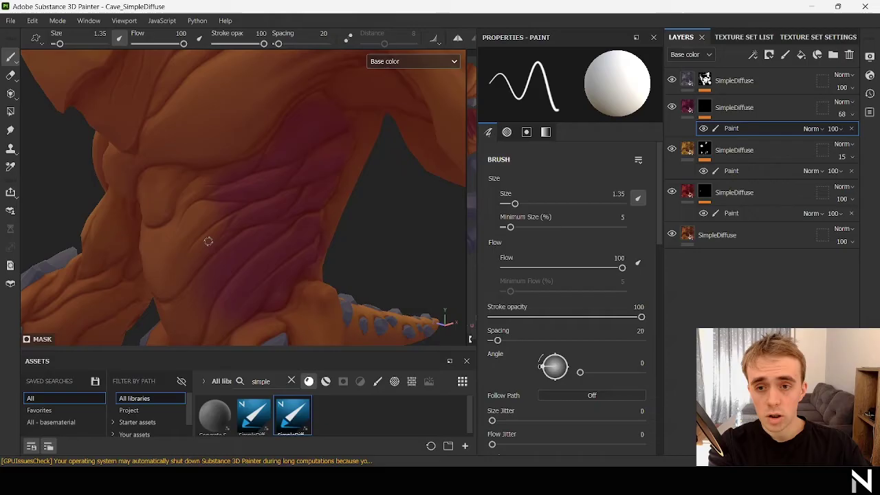
key("bracketright")
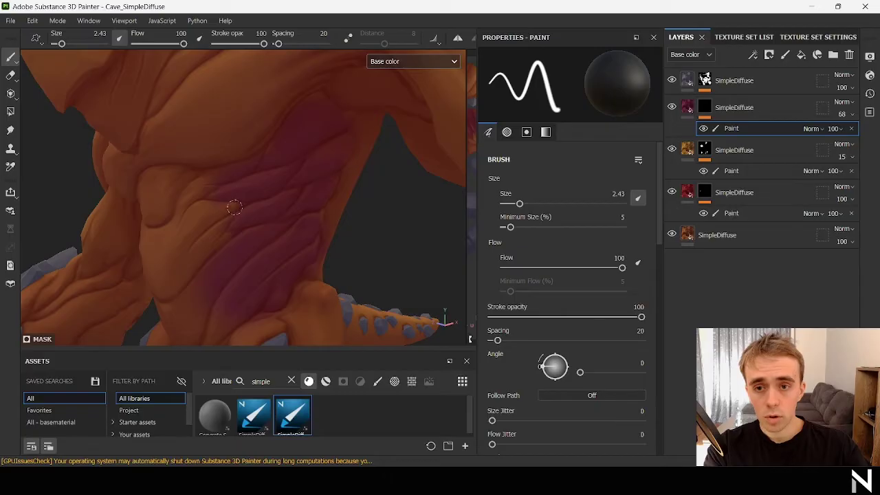
key("x")
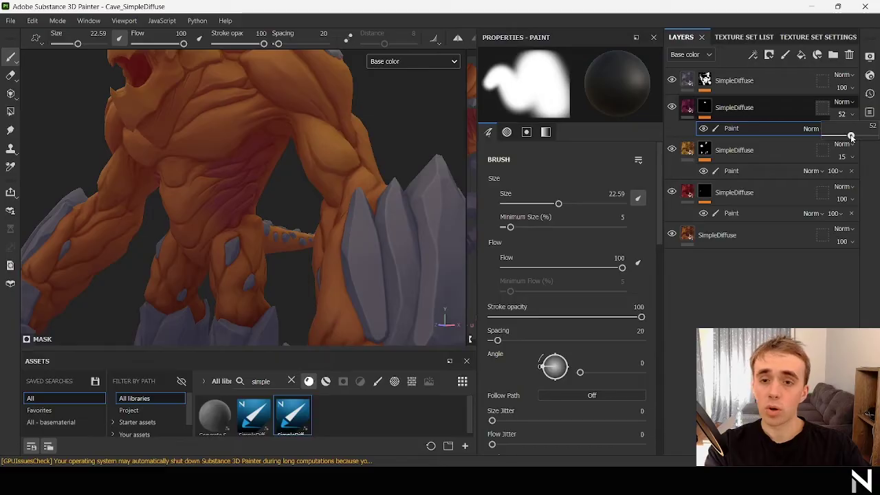
left_click_drag(851, 137, 845, 139)
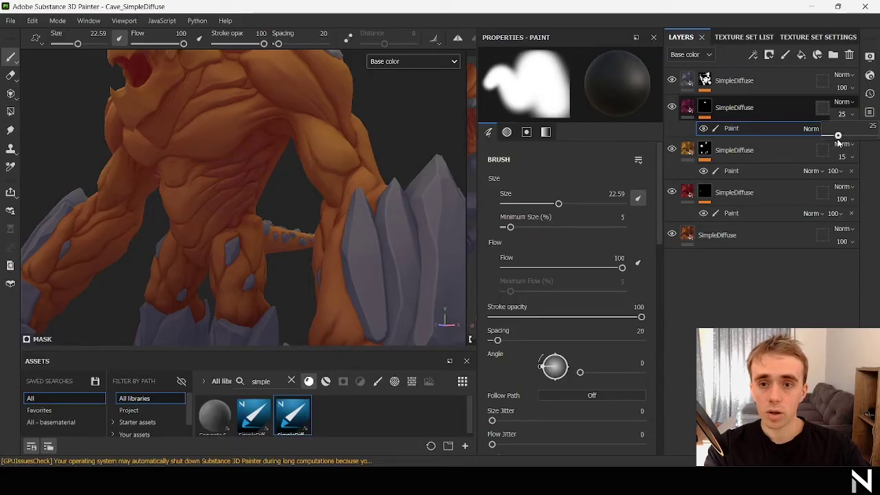
- Duplicate the magenta SimpleDiffuse layer, remove the copy's Paint effect and set its opacity to 100
left_click(729, 109)
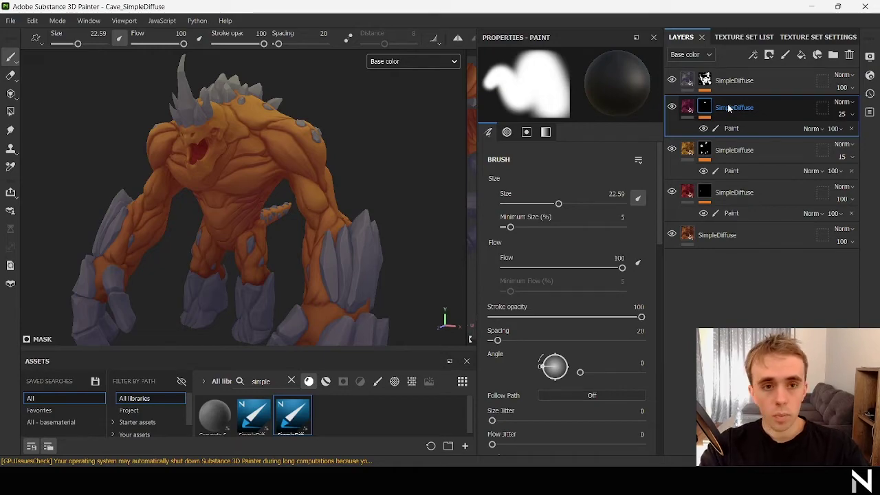
key("ctrl+d")
left_click(851, 129)
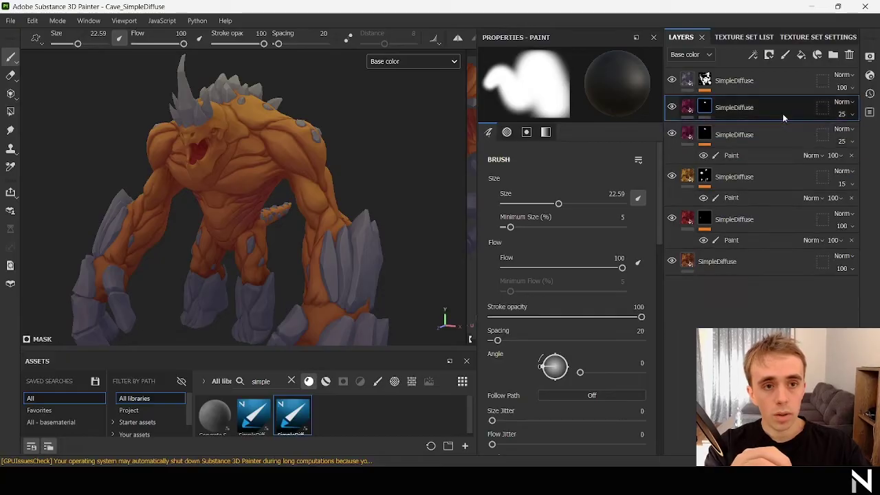
left_click(849, 115)
left_click_drag(842, 135, 879, 135)
- Add a 3D Linear Gradient generator to the mask of the copied magenta layer
right_click(716, 111)
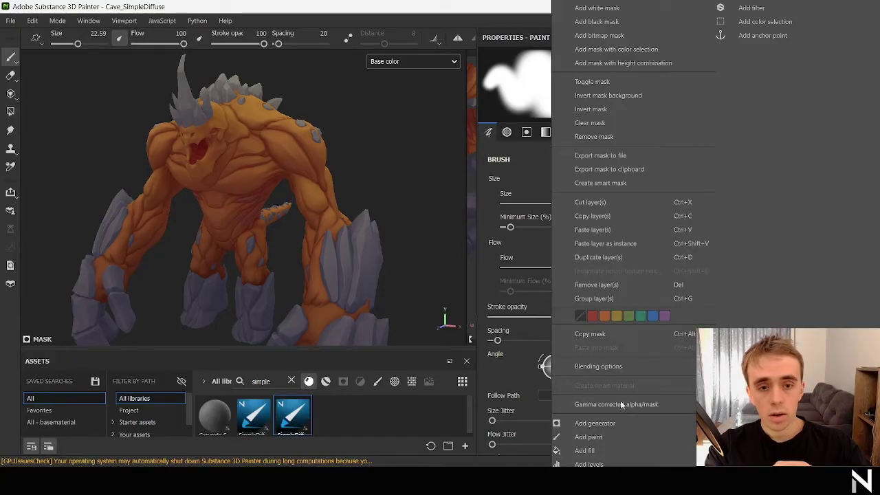
left_click(620, 401)
left_click(552, 92)
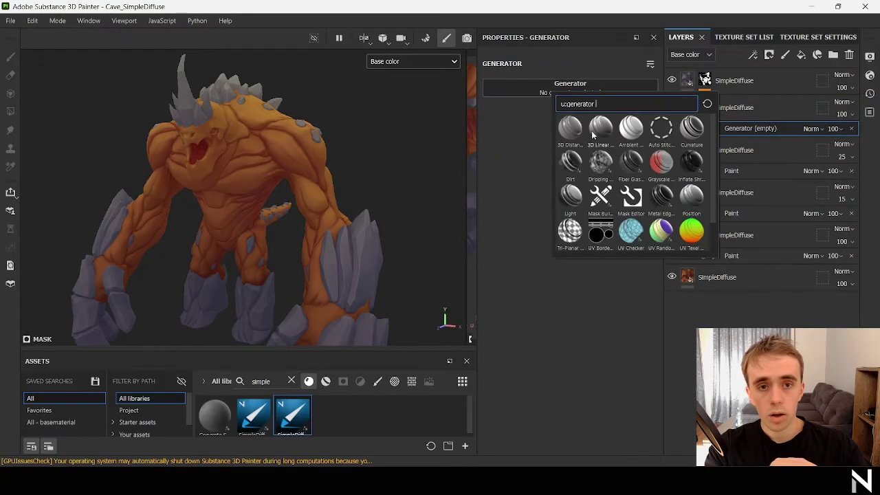
left_click(600, 129)
- Set the gradient's Contrast to 0.68, Invert to True and Balance to 0.53, and lower the layer's opacity to 35
left_click_drag(574, 185, 607, 191)
left_click(585, 137)
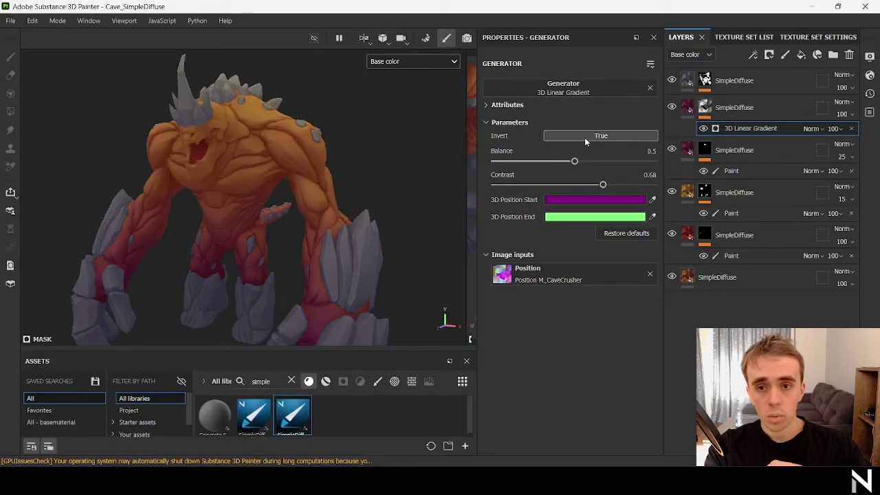
mouse_move(576, 162)
left_mouse_down()
mouse_move(601, 161)
mouse_move(580, 161)
left_mouse_up()
left_click(853, 115)
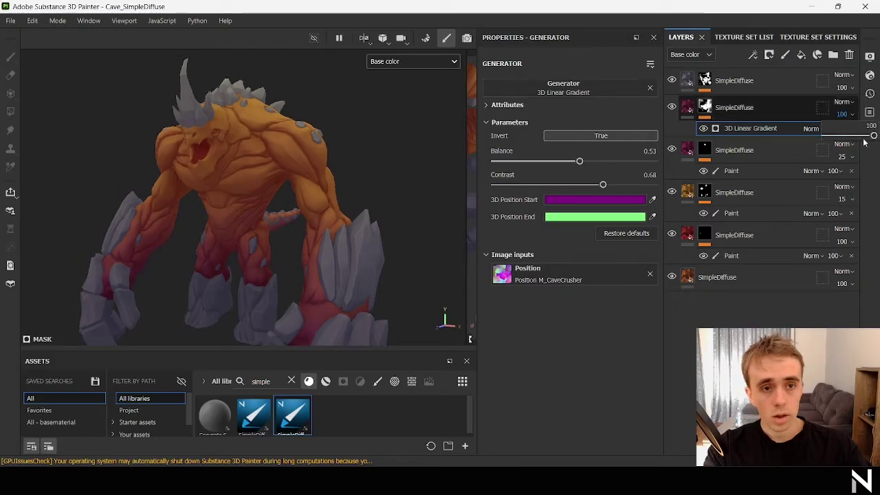
left_click_drag(871, 135, 843, 135)
- Duplicate the yellow layer at 100 opacity and fill the creature's eye in its mask using Polygon Fill in mesh mode
left_click(717, 208)
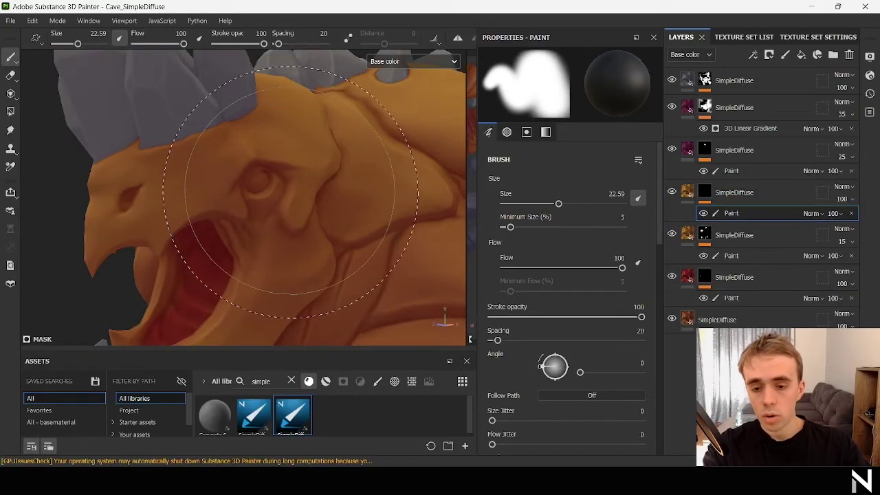
key("4")
left_click(559, 59)
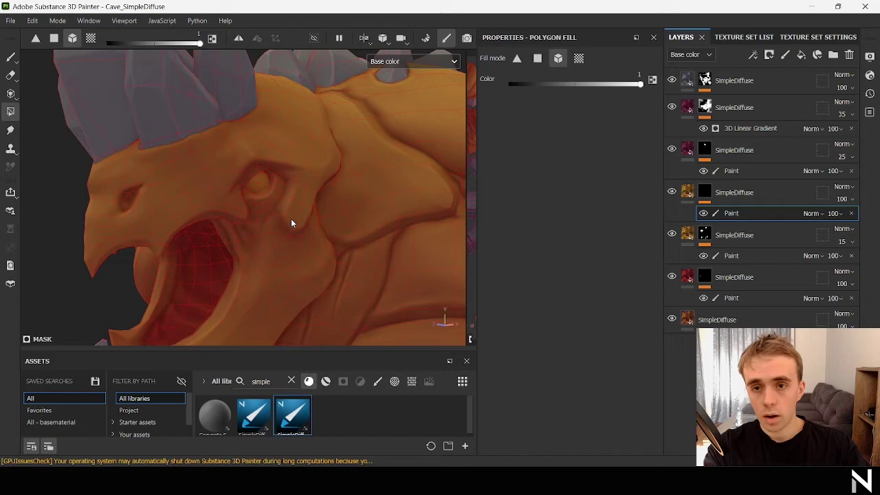
key("1")
right_click_drag(279, 213, 355, 198, "alt")
middle_click_drag(354, 198, 306, 121, "alt")
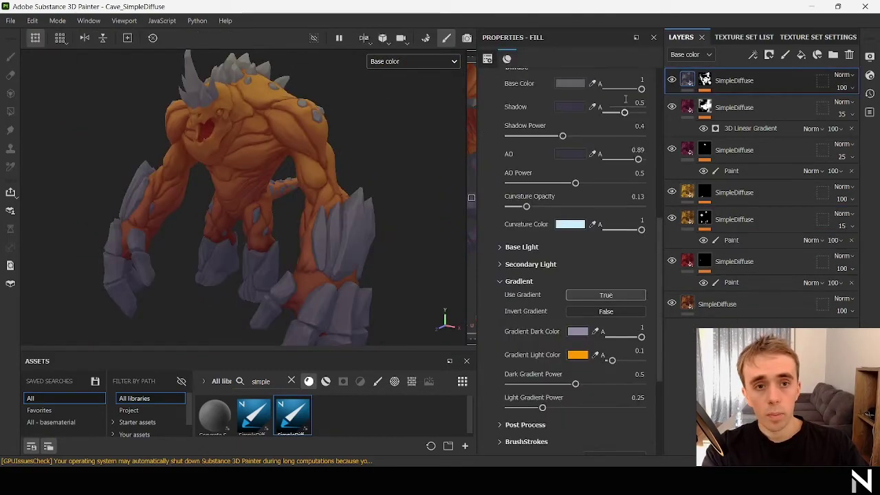
- Change the rock layer's Gradient Dark Color to a slightly darker muted purple
scroll(530, 237, "down", 2)
left_click(577, 263)
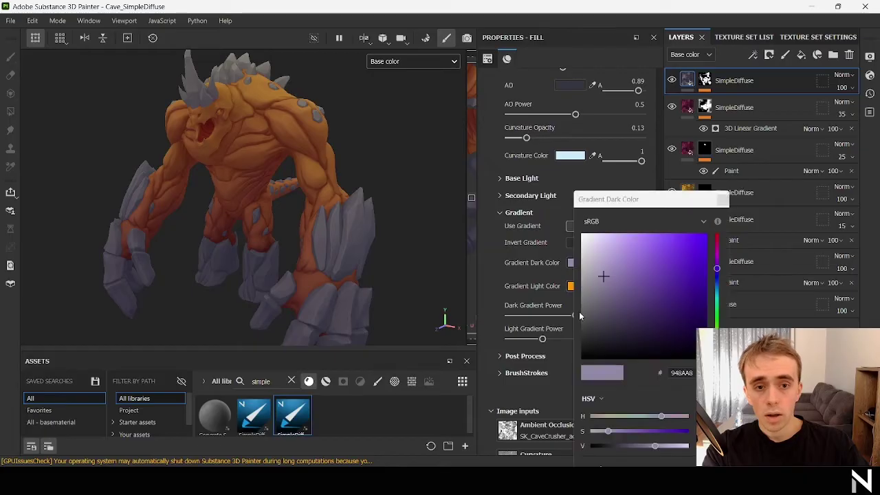
left_click(607, 294)
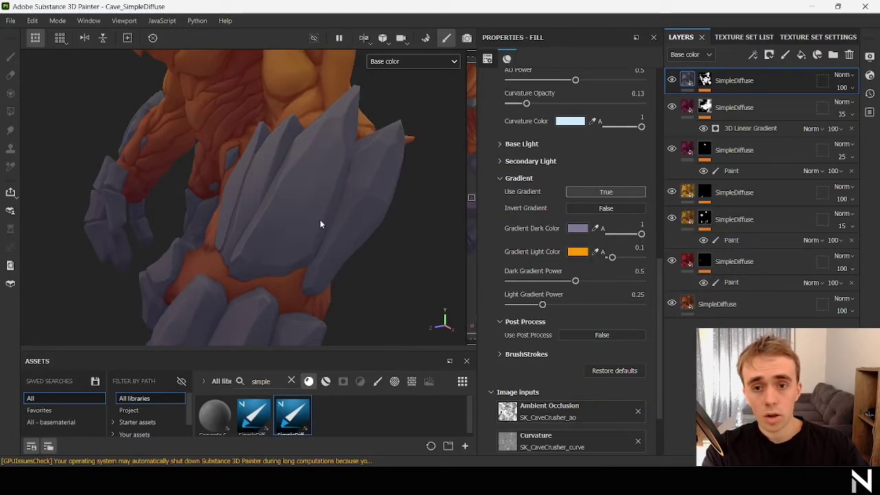
- Turn on BrushStrokes for the rock layer with Amount X 141, Amount Y 116 and Scale 46.03
left_click(544, 354)
scroll(585, 323, "down", 3)
left_click(591, 267)
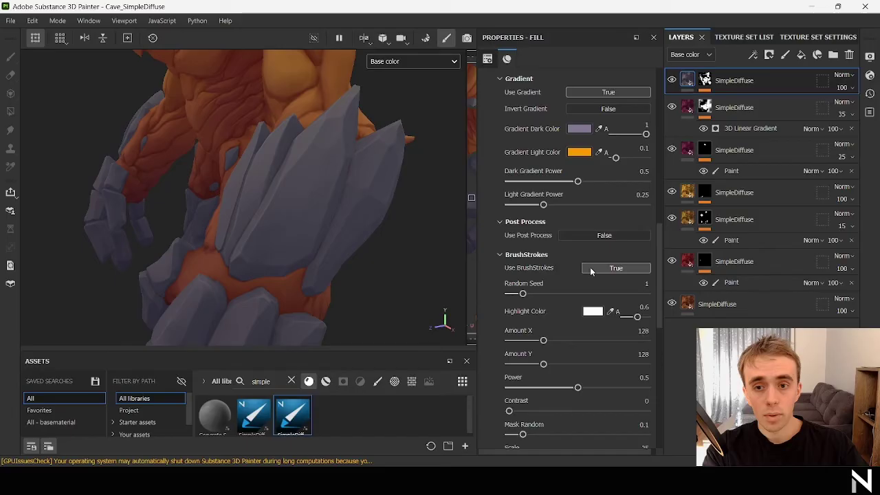
scroll(343, 212, "up", 2)
scroll(560, 219, "down", 4)
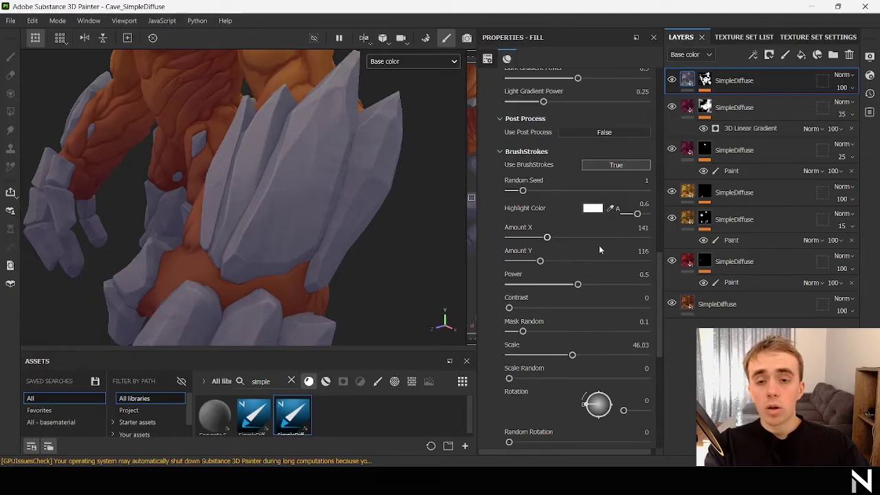
- Enable Use Custom Brush Stroke on the rock layer and assign BnW Spots 2 as its Custom BrushStroke
scroll(588, 241, "down", 5)
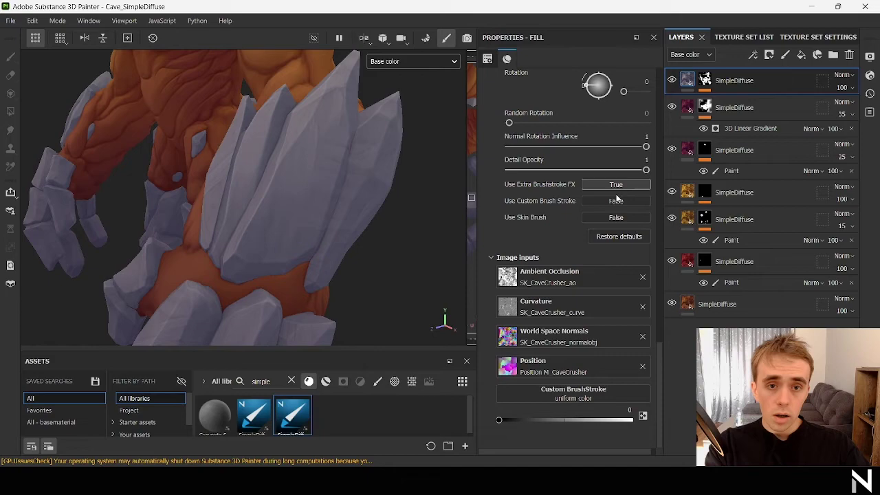
left_click(597, 203)
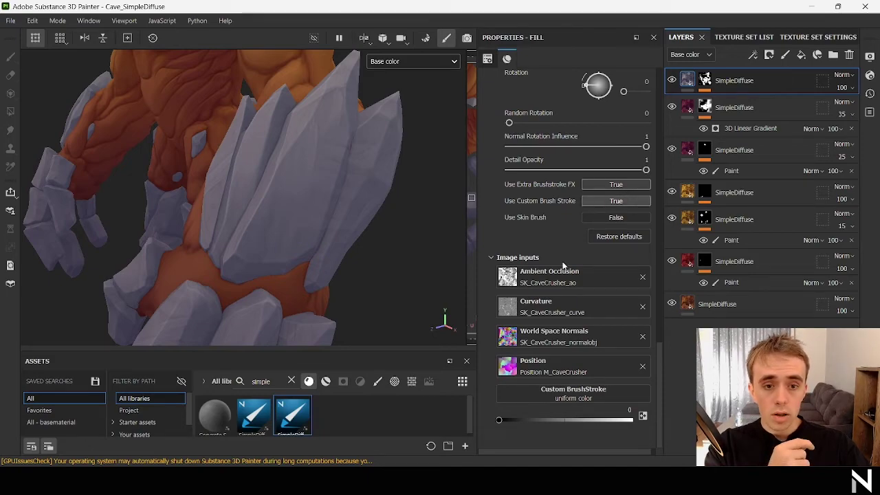
left_click(582, 389)
scroll(635, 376, "down", 2)
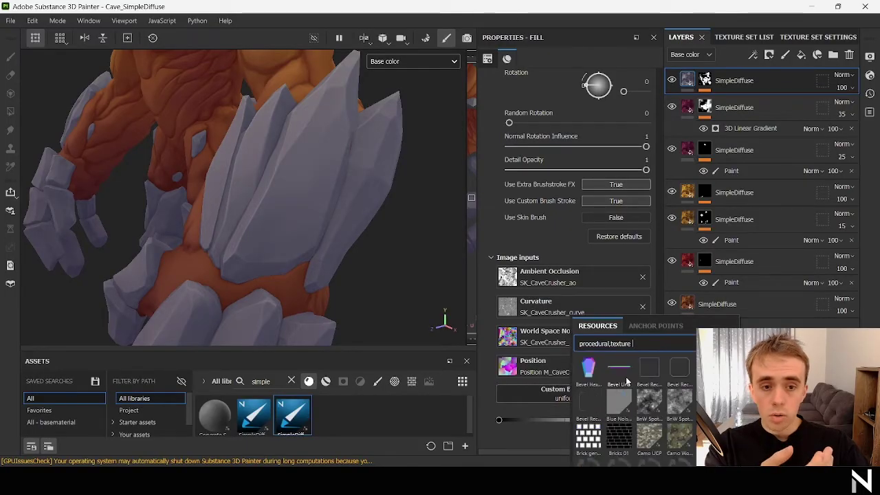
left_click(680, 414)
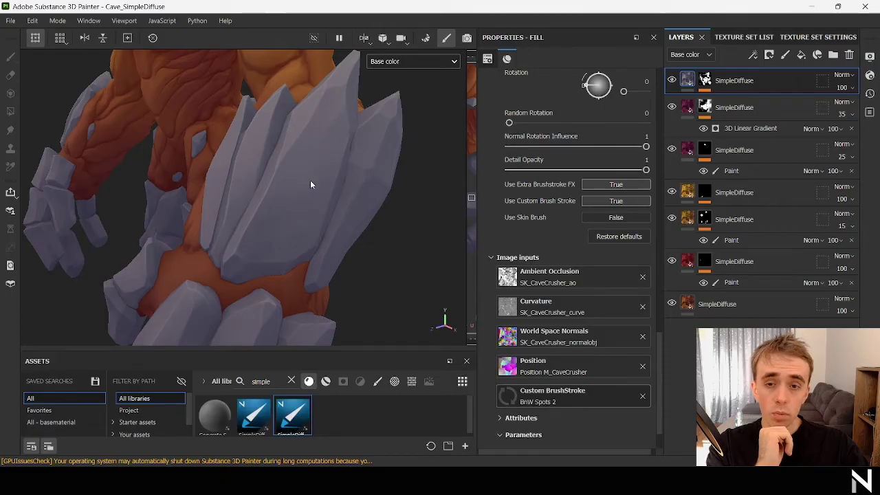
- Turn off Use Extra Brushstroke FX on the rock layer and open the brush strokes' Highlight Color
scroll(284, 162, "up", 2)
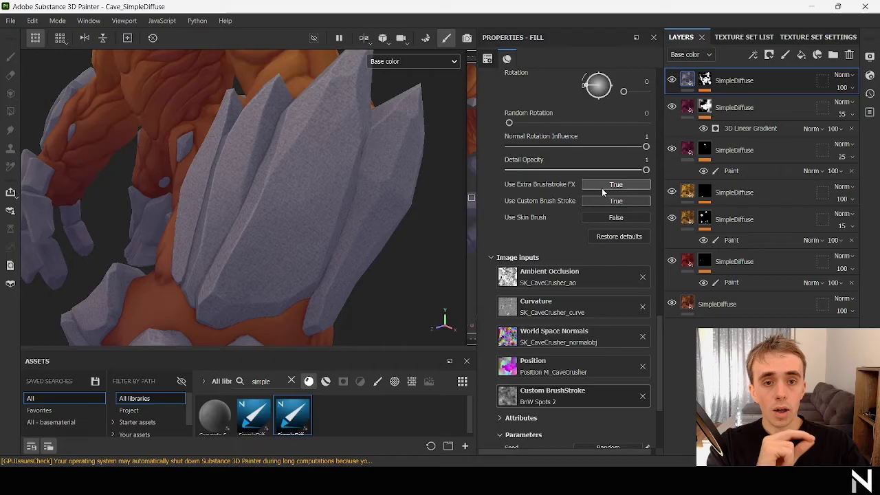
left_click(607, 187)
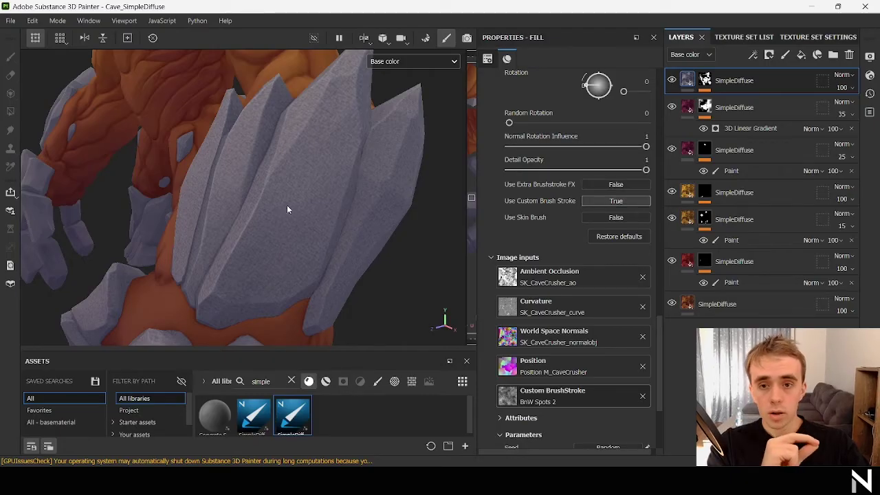
left_click_drag(298, 177, 385, 203, "alt")
scroll(572, 198, "up", 6)
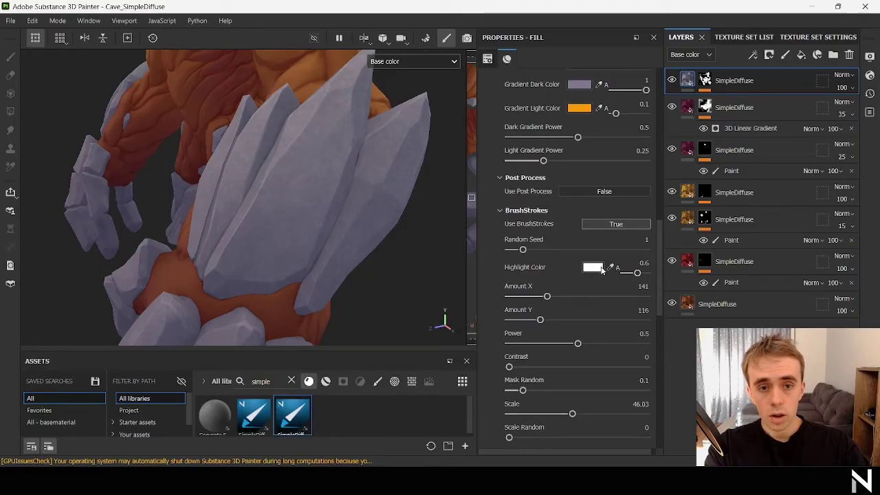
left_click(593, 267)
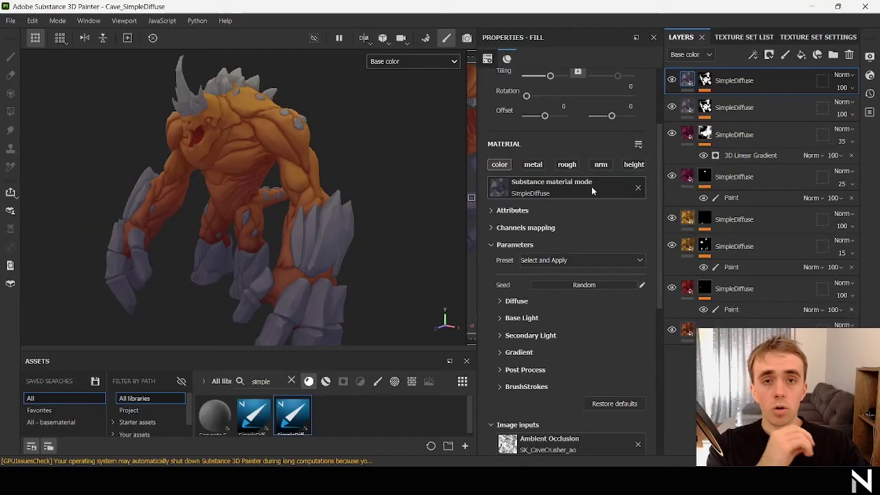
- Apply the Gold preset to the topmost SimpleDiffuse layer
left_click(550, 261)
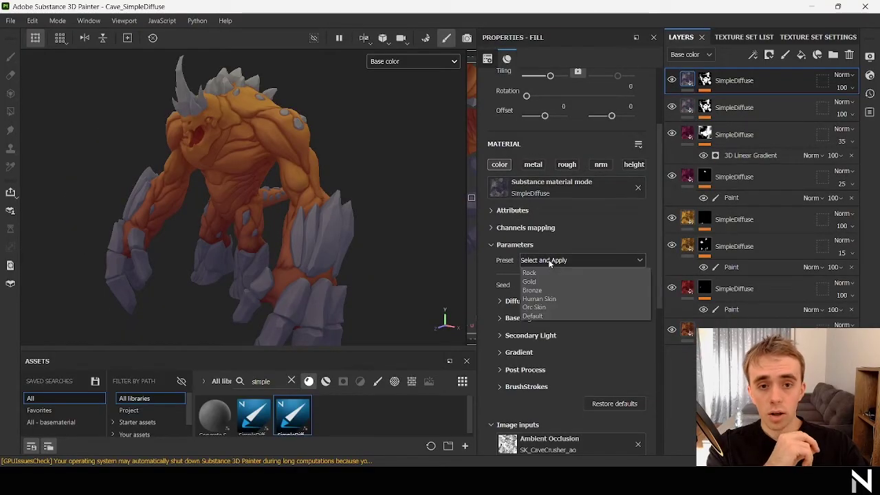
left_click(538, 282)
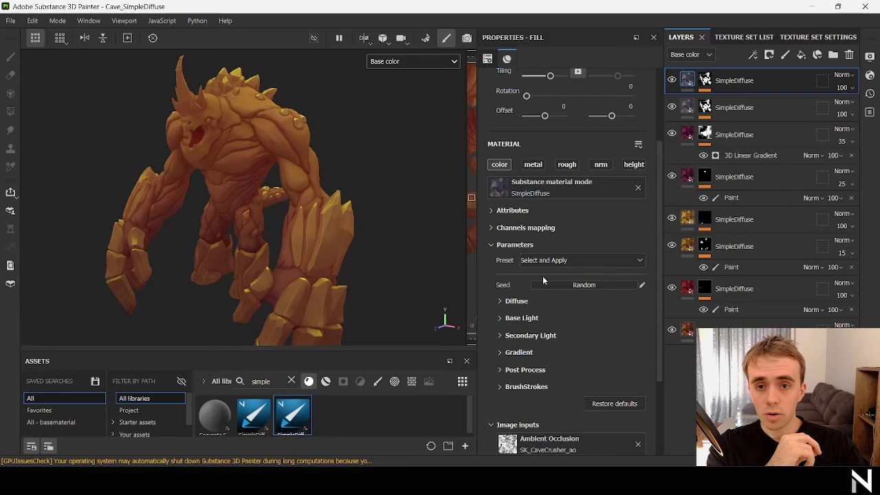
- Try the Human Skin and Bronze presets on the topmost SimpleDiffuse layer
left_click(550, 261)
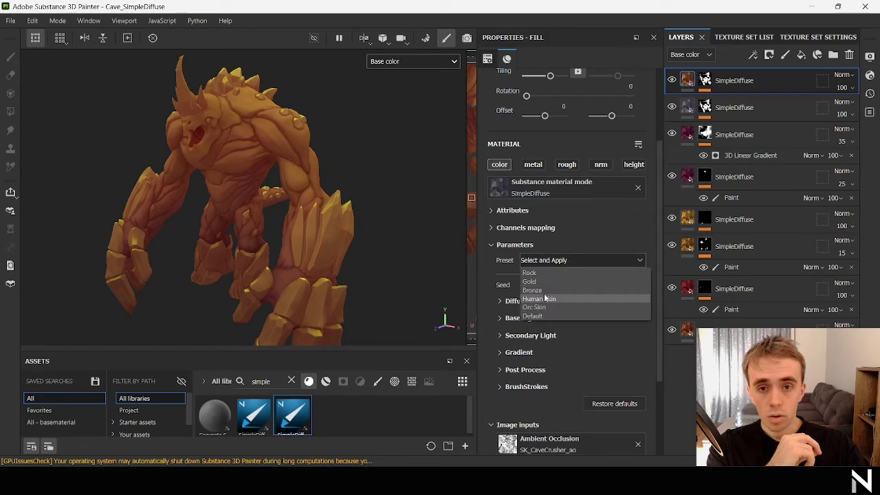
left_click(547, 297)
left_click(553, 261)
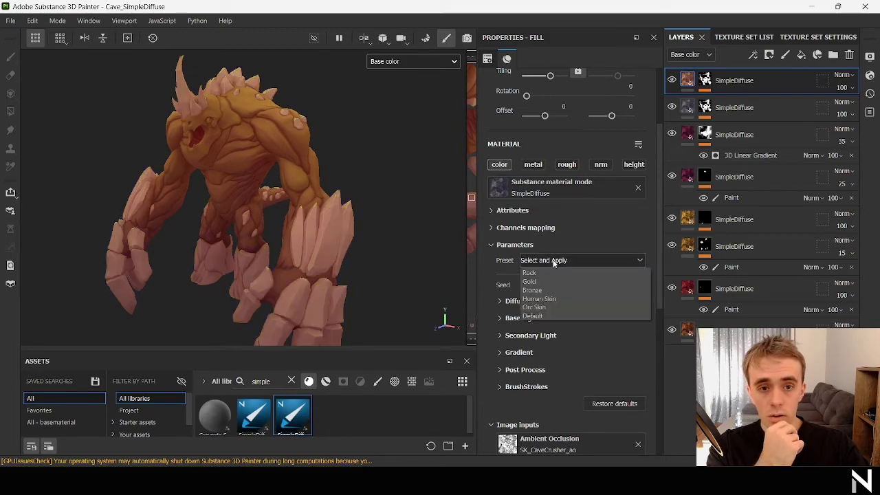
left_click(546, 290)
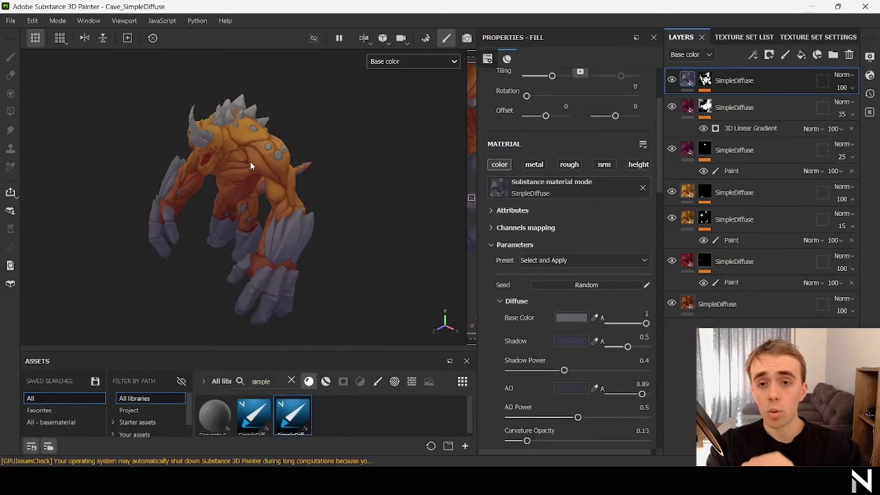
- Examine the textured creature from several angles and review the rock layer's Diffuse, Gradient and BrushStrokes parameters
scroll(251, 164, "up", 5)
left_click_drag(270, 144, 238, 170, "alt")
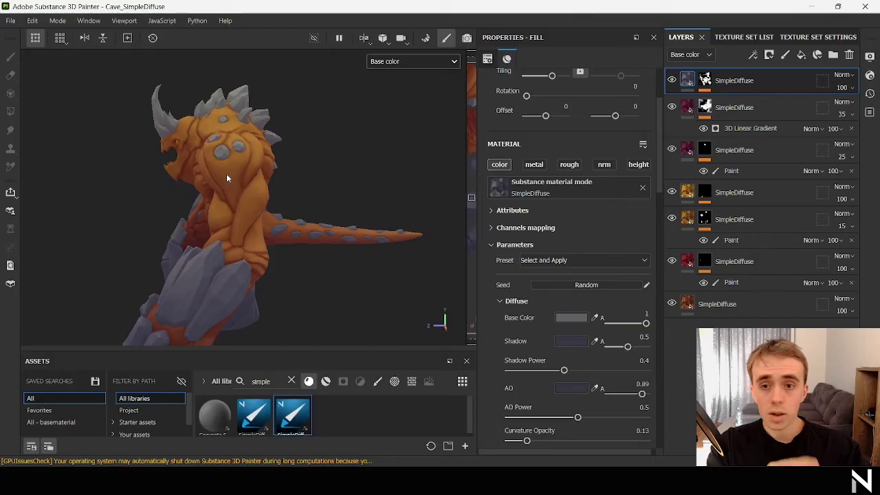
left_click_drag(226, 173, 278, 154, "alt")
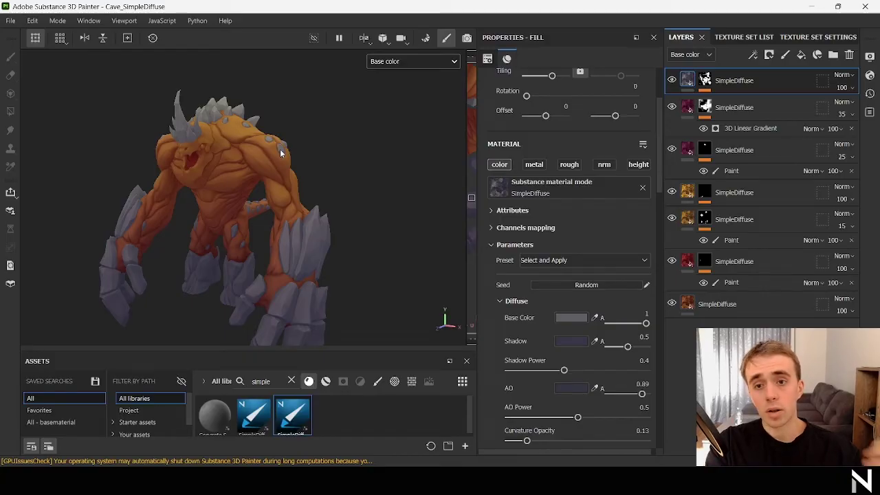
scroll(627, 161, "down", 10)
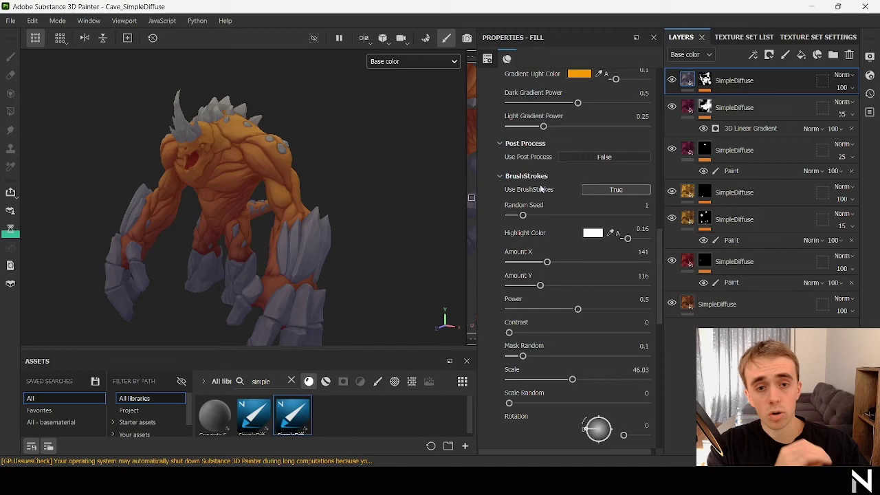
scroll(573, 213, "down", 1)
scroll(574, 216, "down", 2)
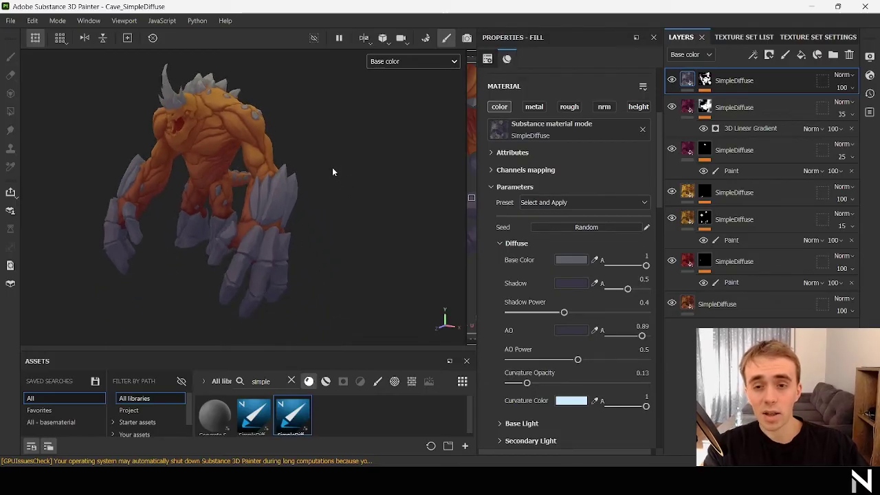
left_click_drag(162, 162, 240, 137, "alt")
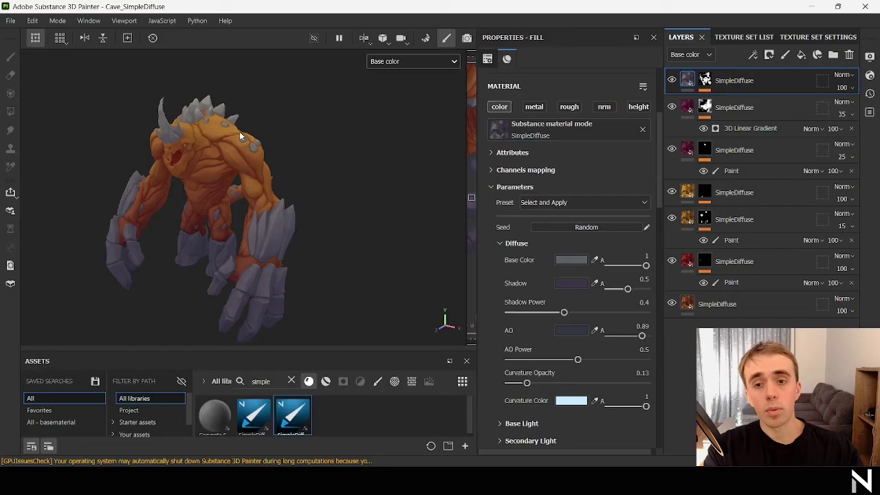
scroll(239, 131, "up", 2)
scroll(564, 183, "down", 3)
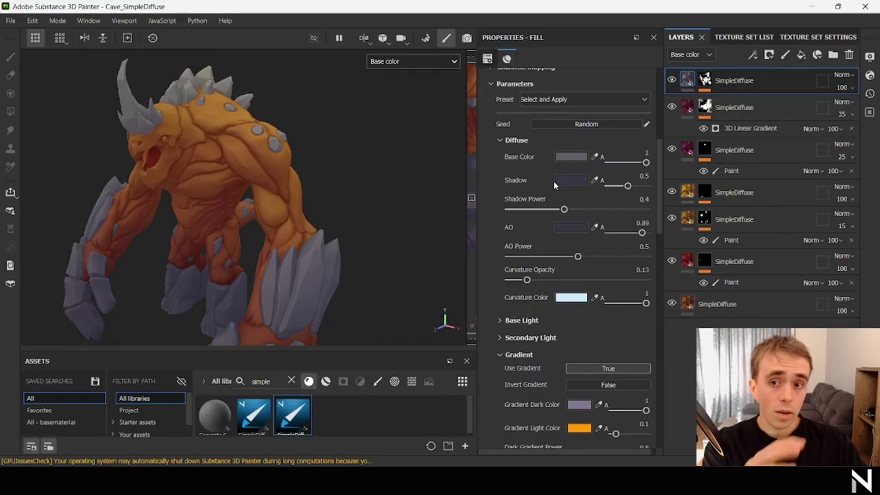
scroll(270, 144, "up", 2)
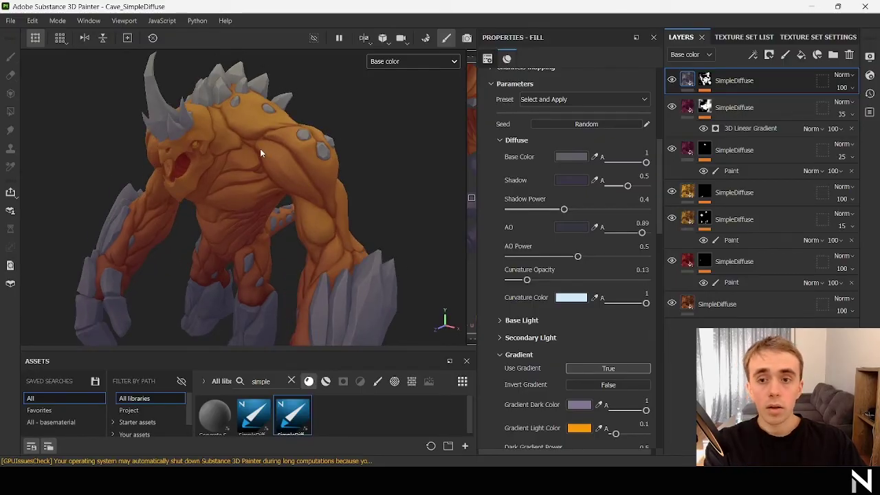
scroll(244, 137, "up", 1)
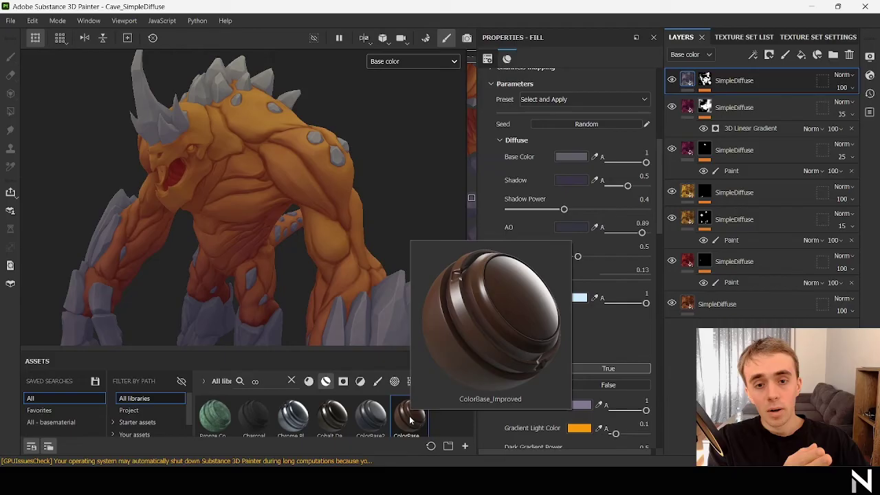
- Add the ColorBase_Improved smart material above the SimpleDiffuse layers and inspect the SoMuchDiffuse base color of its Fill layer 1
left_click_drag(410, 421, 739, 77)
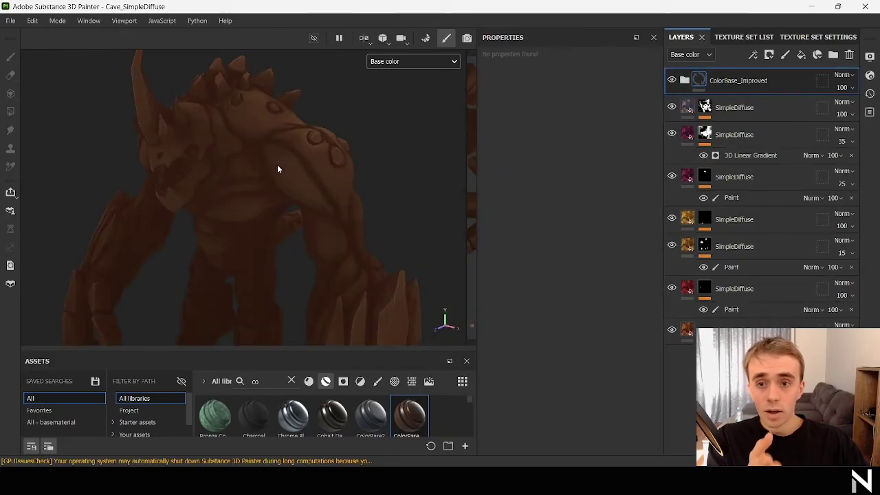
left_click(684, 80)
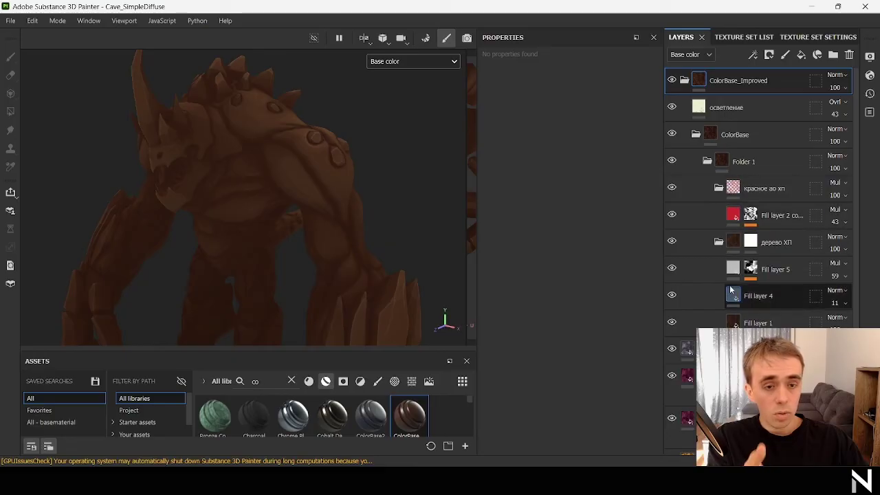
left_click(733, 321)
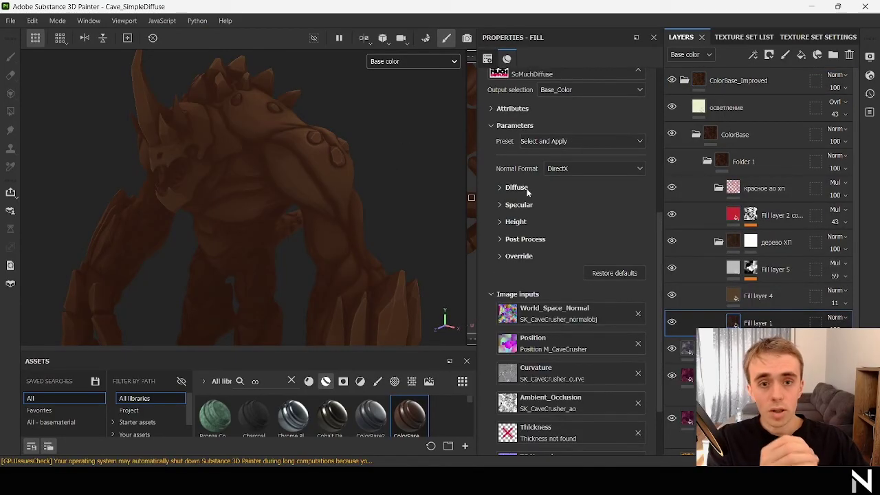
scroll(549, 137, "up", 2)
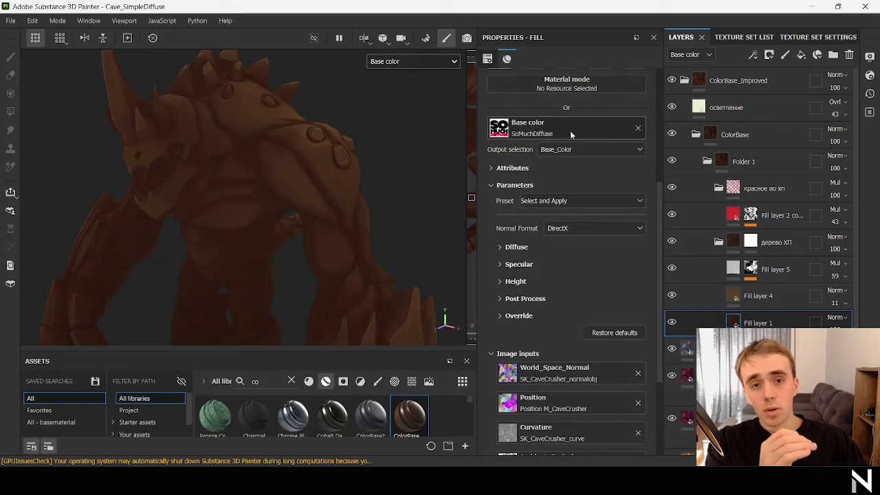
left_click_drag(255, 206, 252, 186, "alt")
scroll(252, 187, "up", 1)
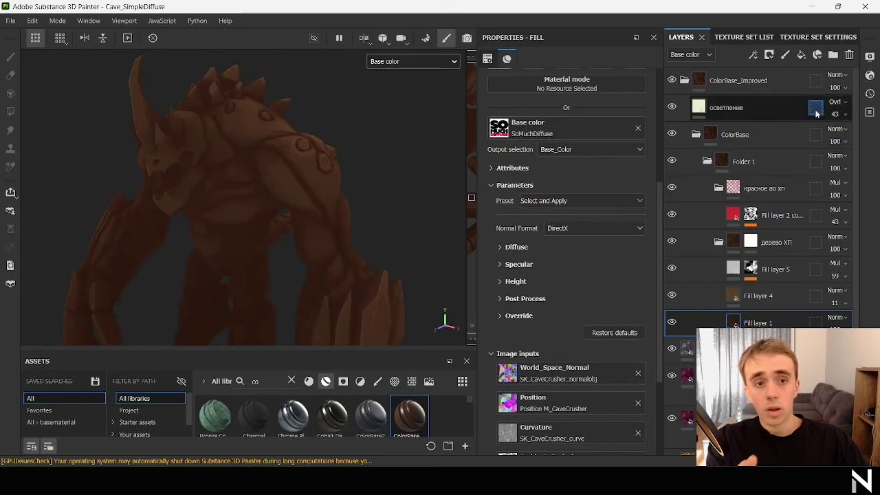
- Hide the ColorBase_Improved folder and collapse it in the layer stack
left_click(674, 82)
left_click(672, 80)
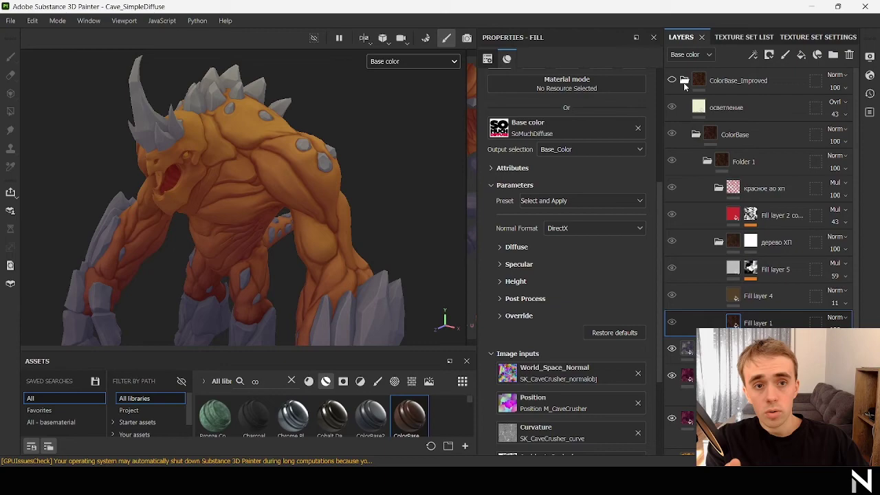
left_click(684, 82)
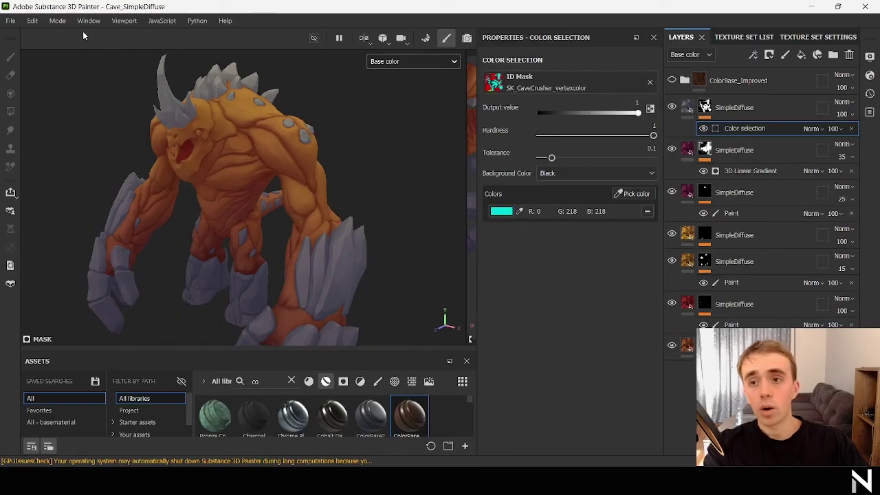
- Open the texture export settings, exclude all M_CaveCrusher output maps, select only $textureSet_Base_color, and show the global settings
left_click(11, 21)
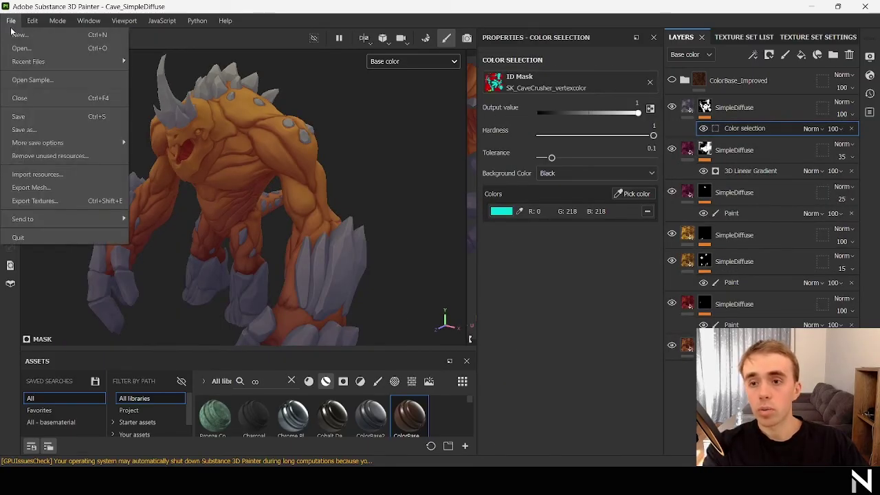
left_click(36, 200)
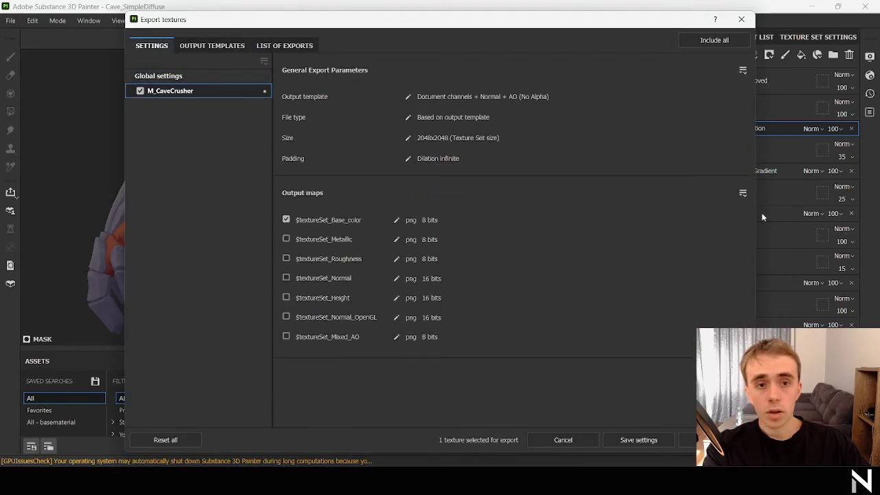
left_click(742, 192)
left_click(757, 223)
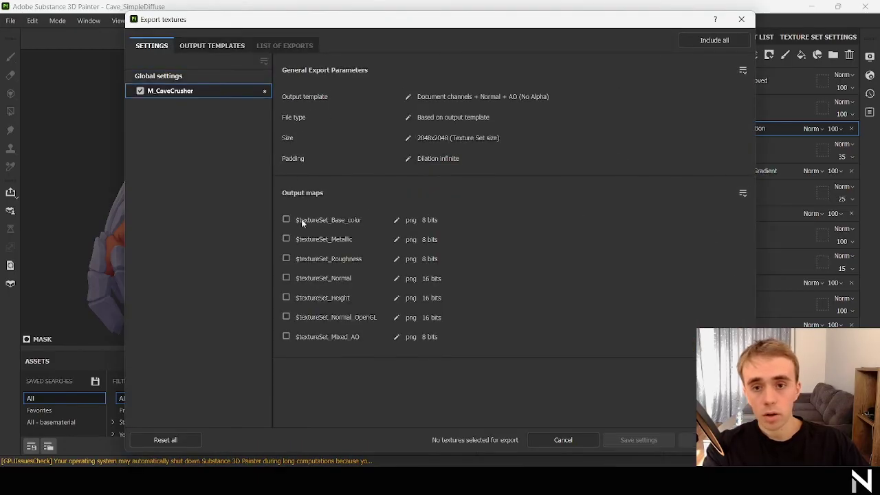
left_click(287, 220)
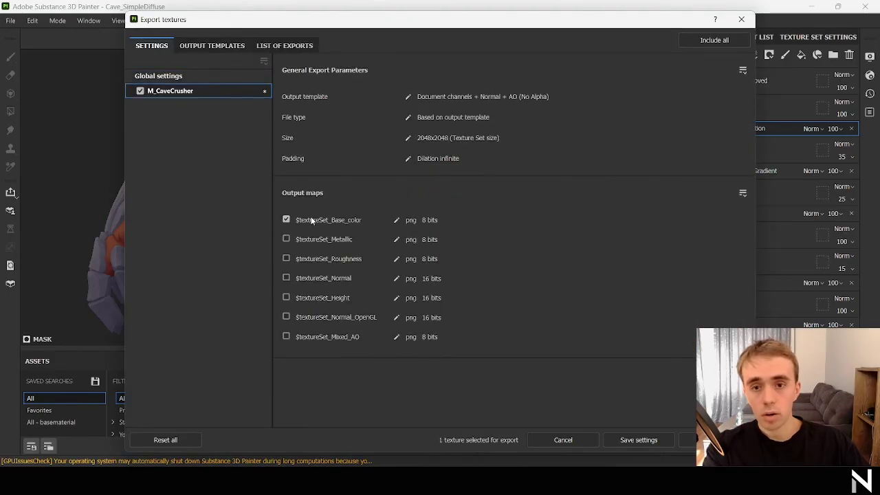
left_click(155, 77)
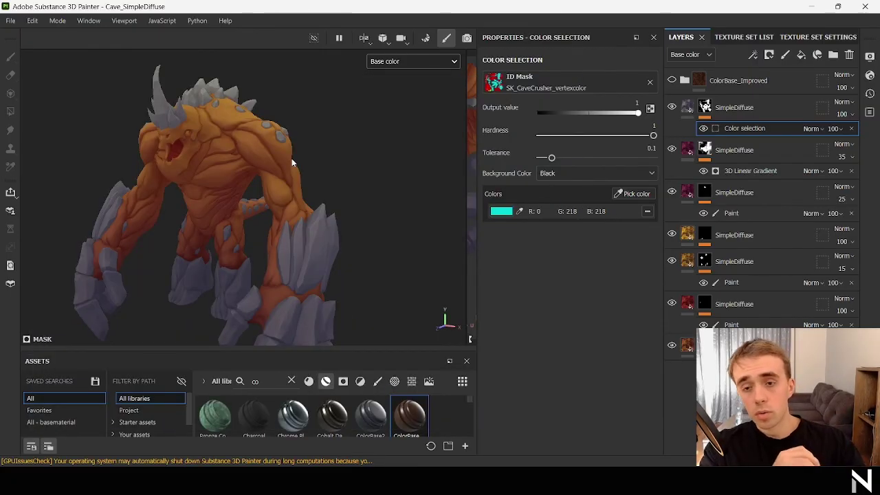
left_click_drag(292, 158, 168, 124, "alt")
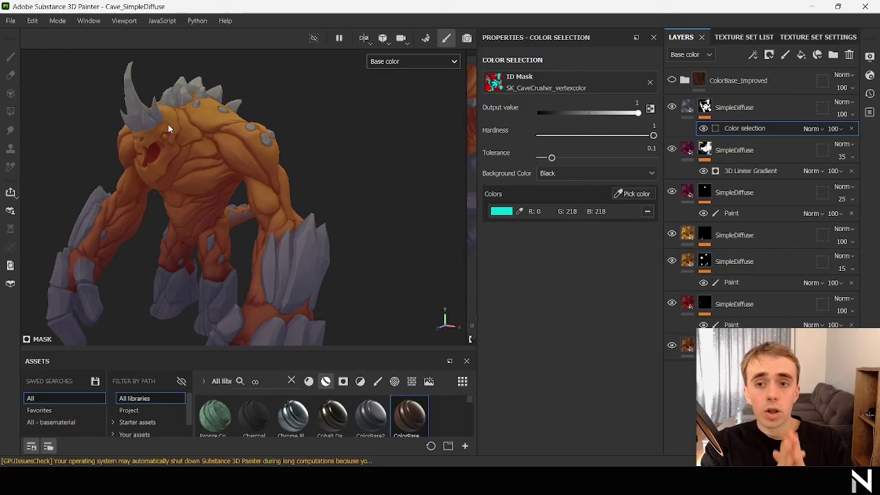